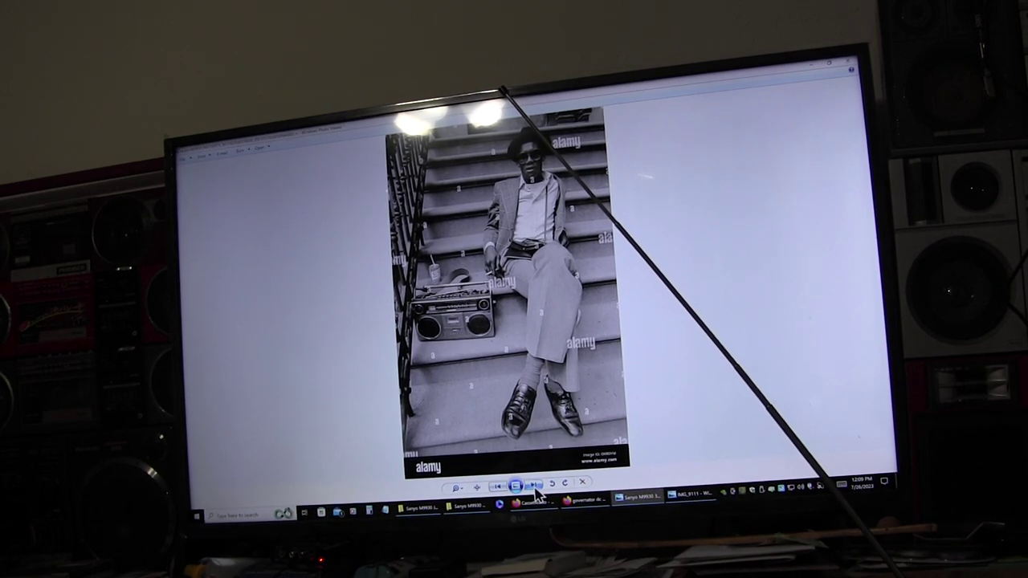
# - Advance from the black-and-white stairs photo to the colour shot of the opened boombox chassis
pyautogui.click(534, 484)
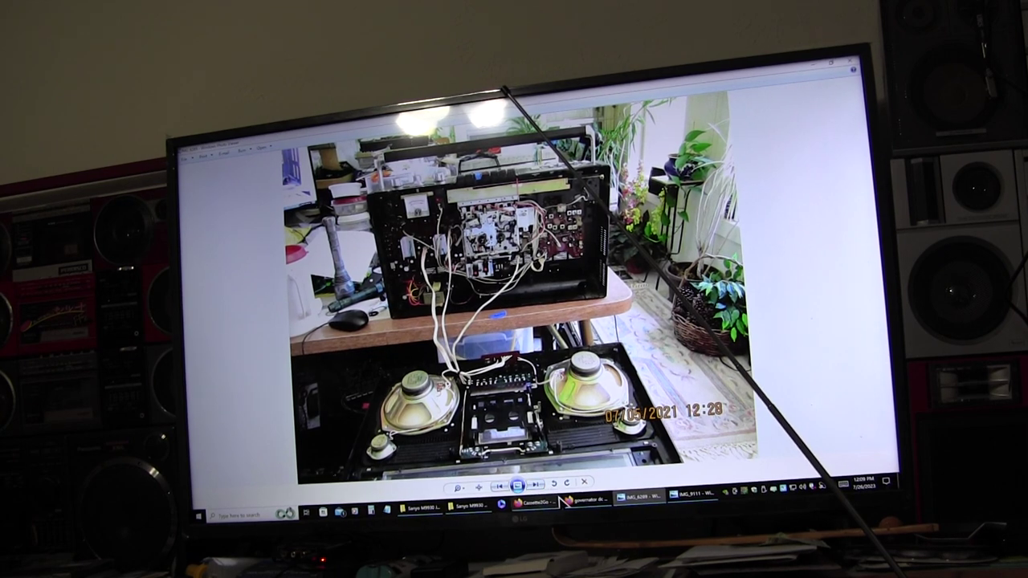
# - Show the Cassette2Go channel's Sanyo videos, then switch to the 'governator dc motor' Google results
pyautogui.click(531, 507)
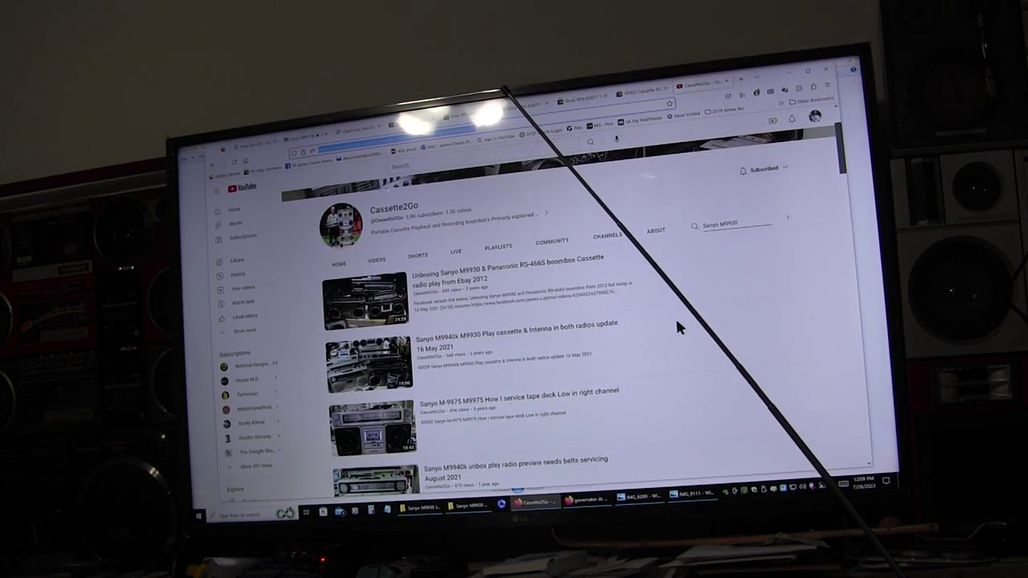
pyautogui.click(698, 327)
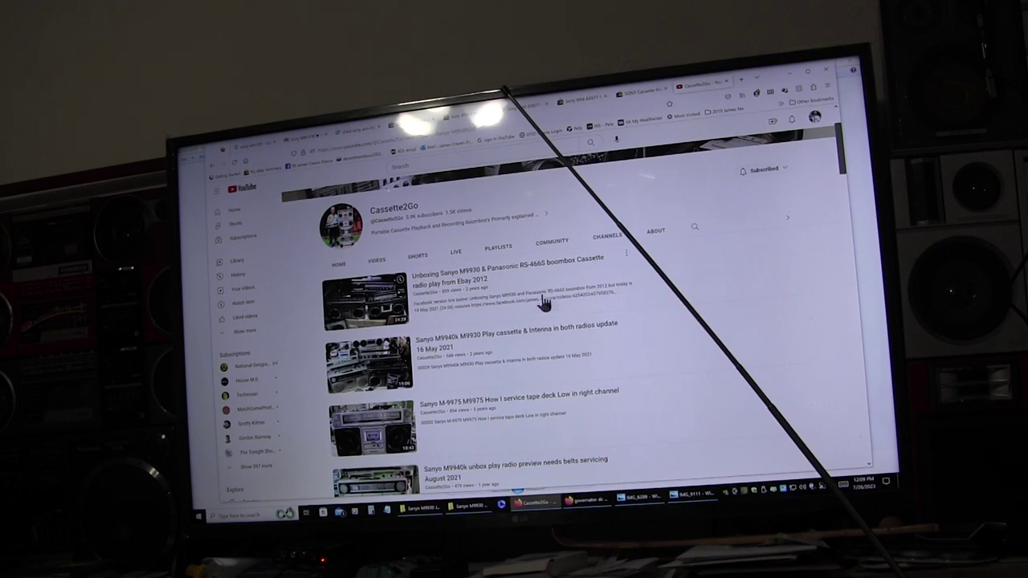
pyautogui.scroll(1, 656, 299)
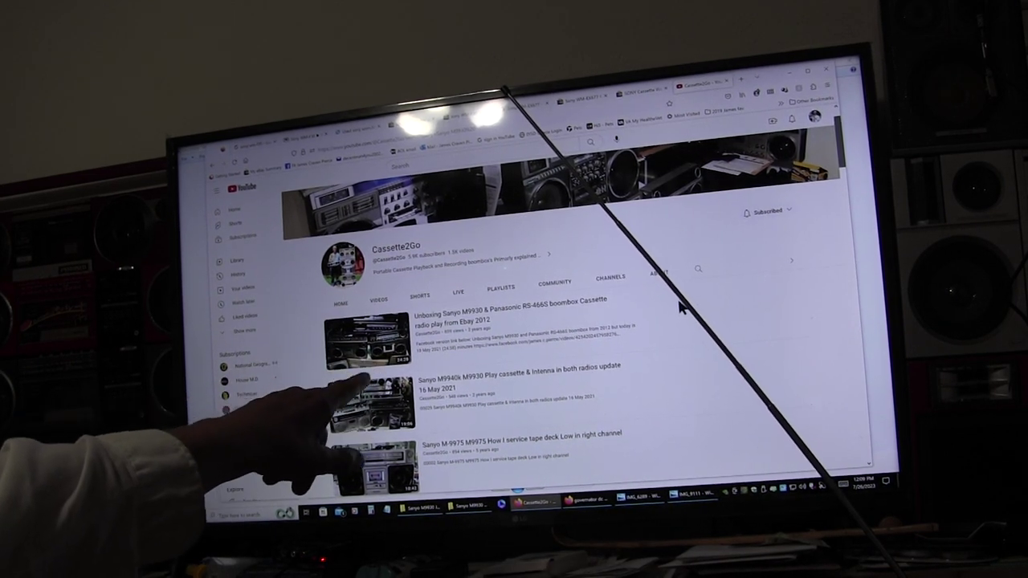
pyautogui.scroll(-1, 645, 346)
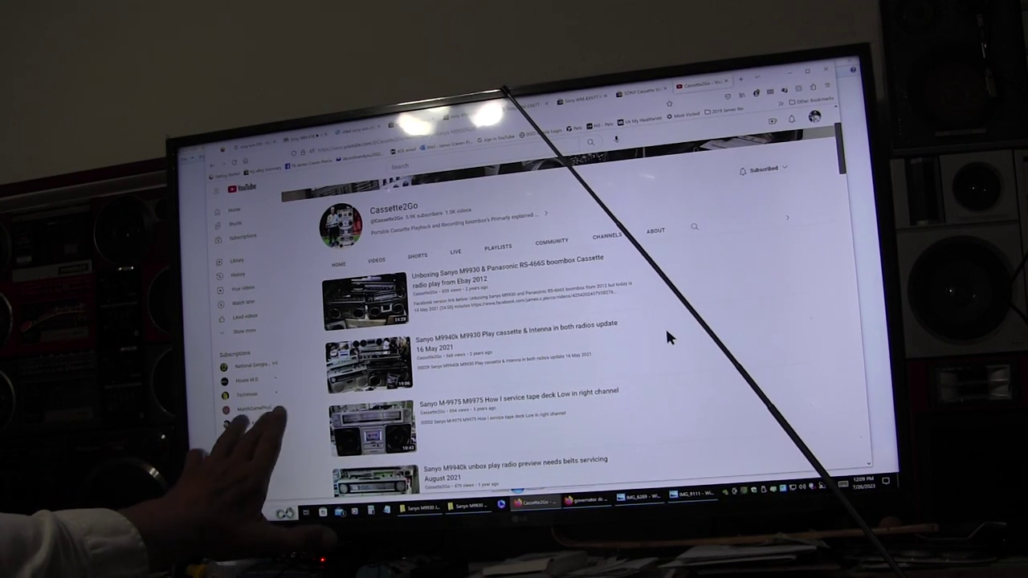
pyautogui.click(585, 500)
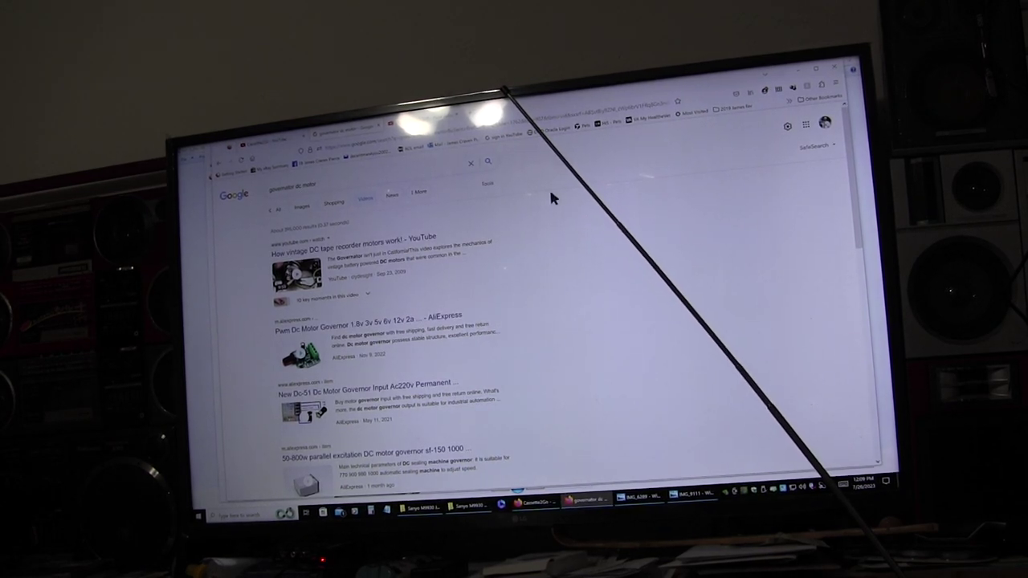
# - Watch the vintage DC tape recorder motors video, then return to the boombox chassis photo
pyautogui.click(353, 241)
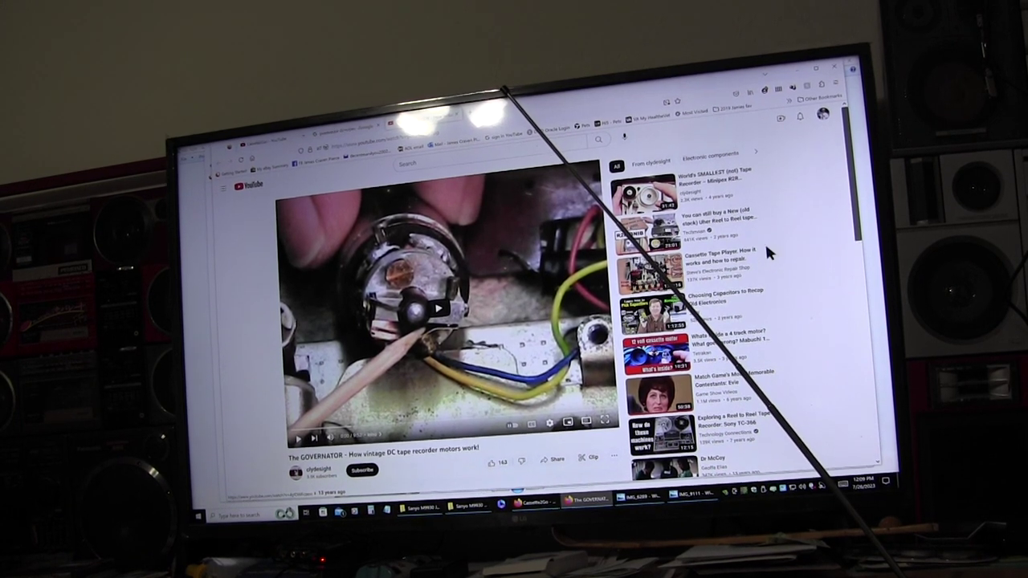
pyautogui.click(649, 498)
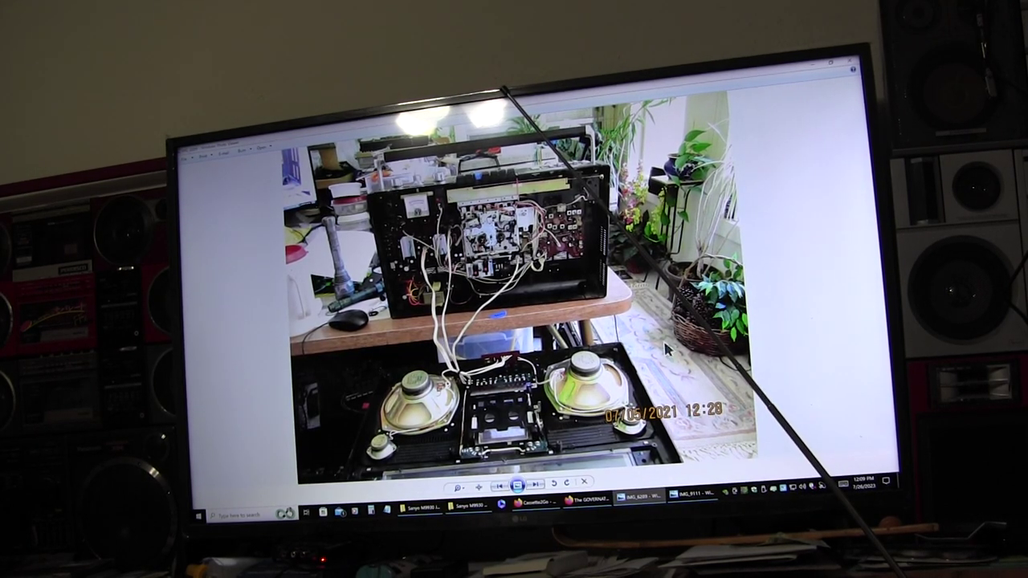
# - Browse the front, side and rear boombox photos, panning over the side jacks and cassette compartment
pyautogui.click(536, 485)
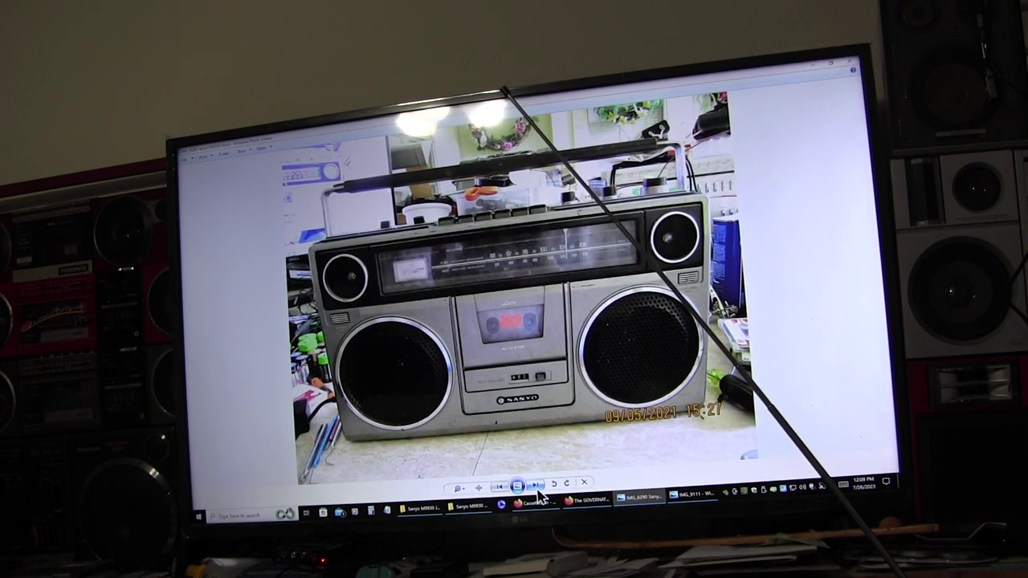
pyautogui.click(536, 485)
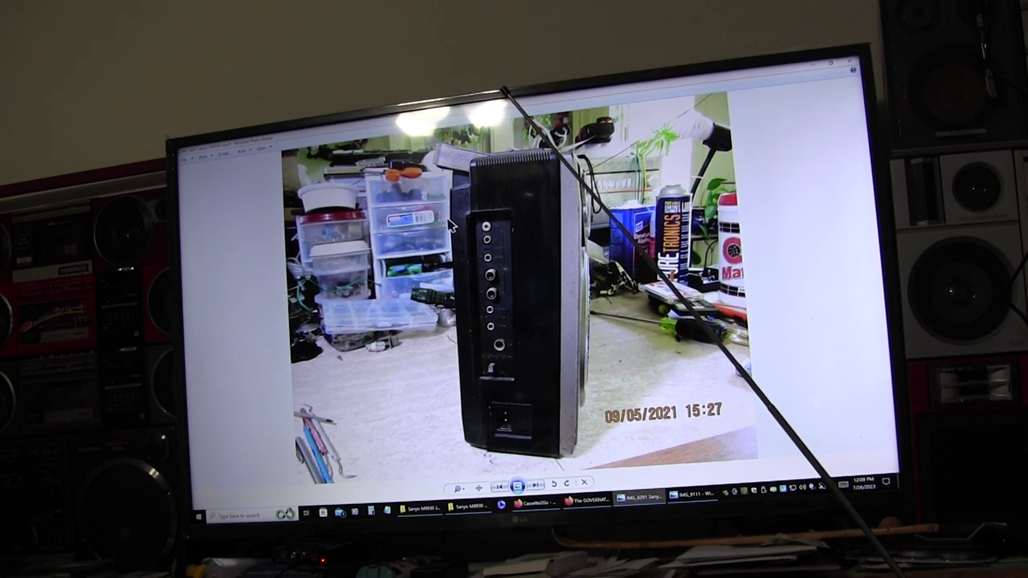
pyautogui.scroll(3, 450, 227)
pyautogui.moveTo(562, 363); pyautogui.dragTo(582, 277)
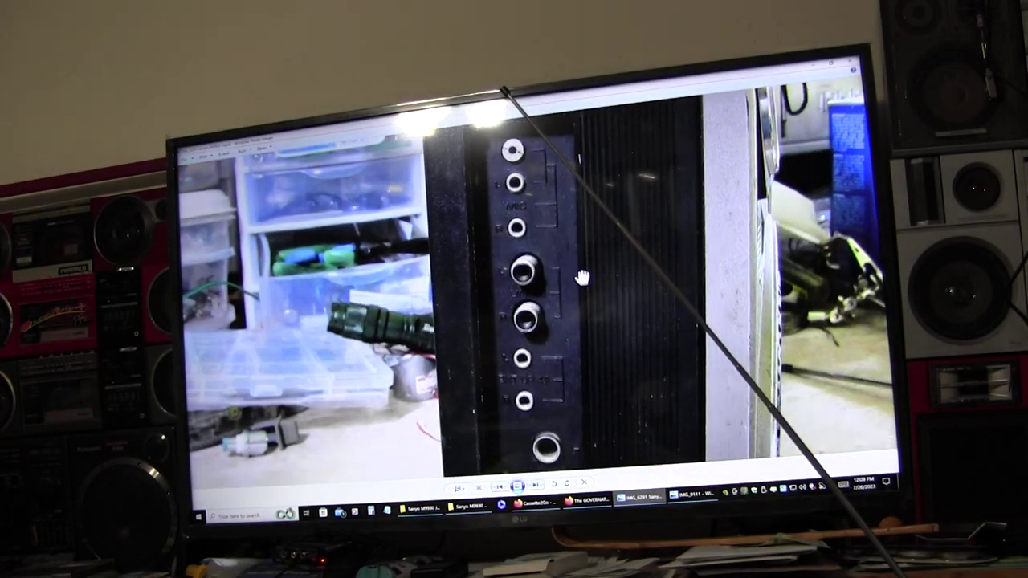
pyautogui.click(537, 486)
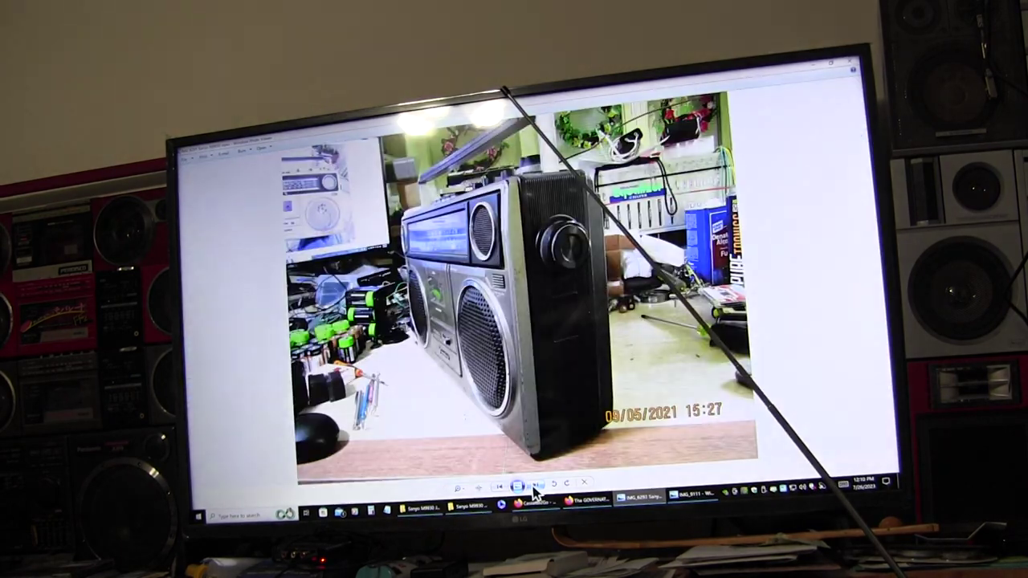
pyautogui.click(537, 486)
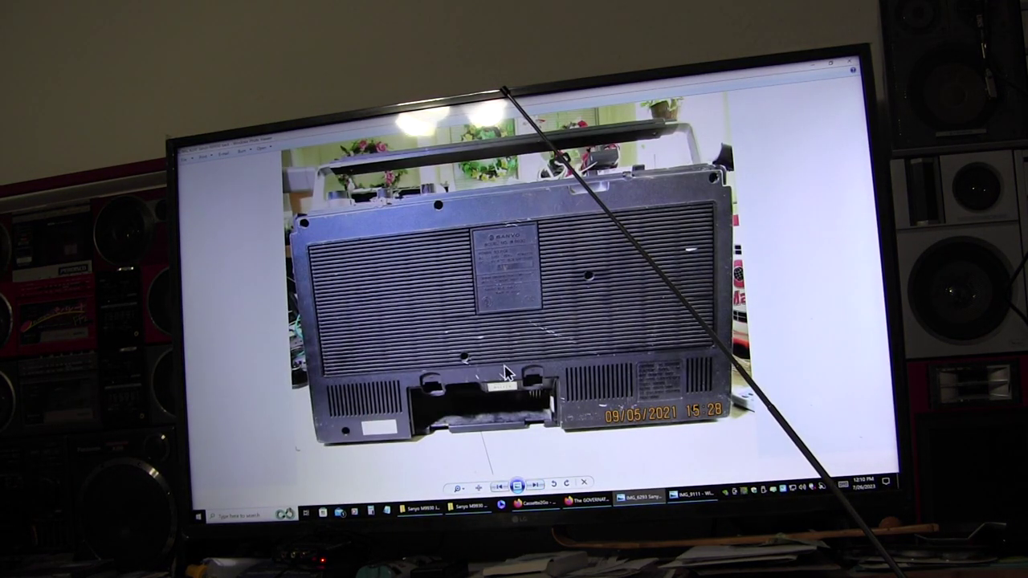
pyautogui.scroll(3, 506, 373)
pyautogui.moveTo(505, 374); pyautogui.dragTo(524, 302)
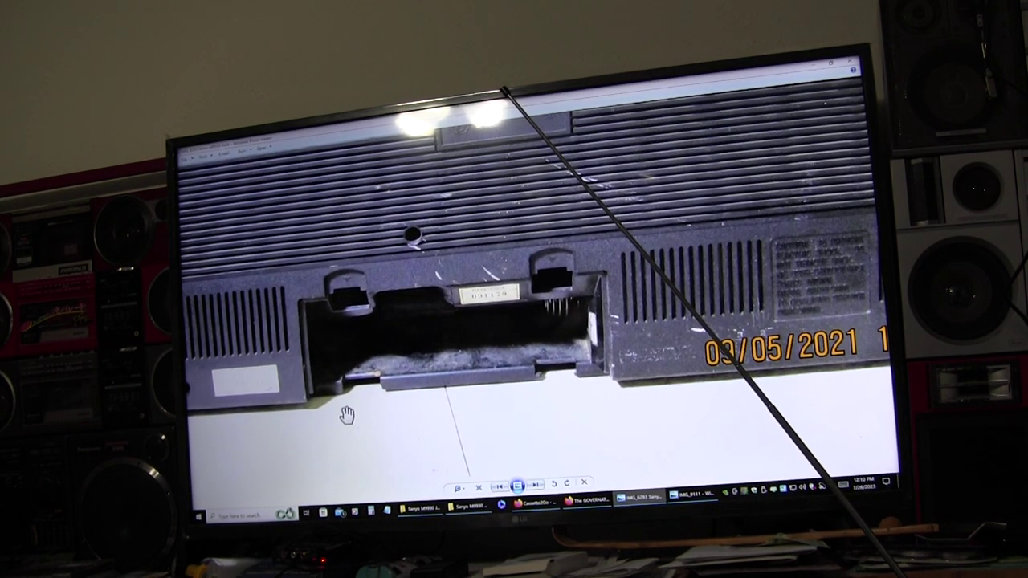
# - Continue past the Sanyo label, front panel and speaker photos to the interior circuit board shot
pyautogui.click(536, 486)
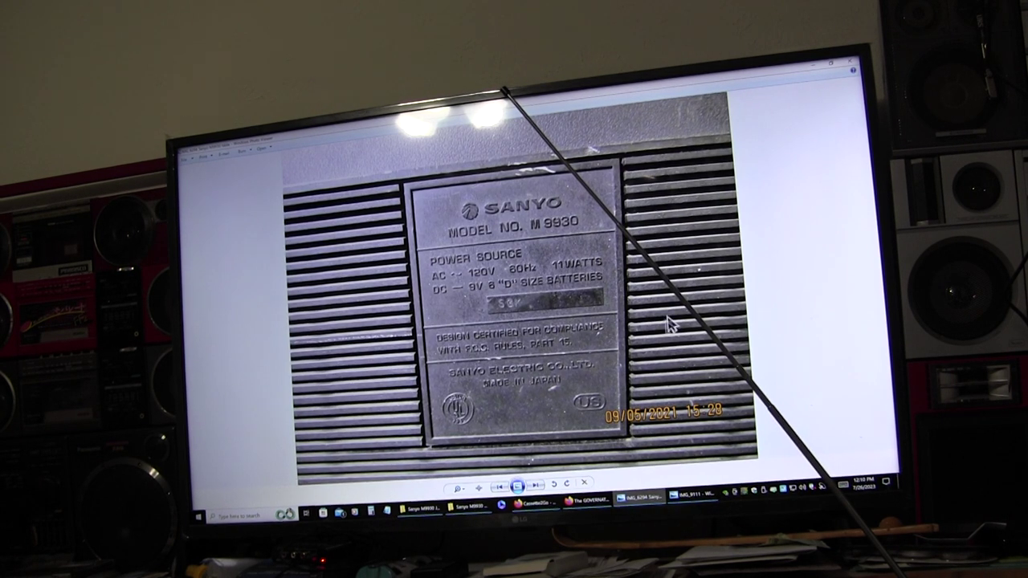
pyautogui.click(536, 486)
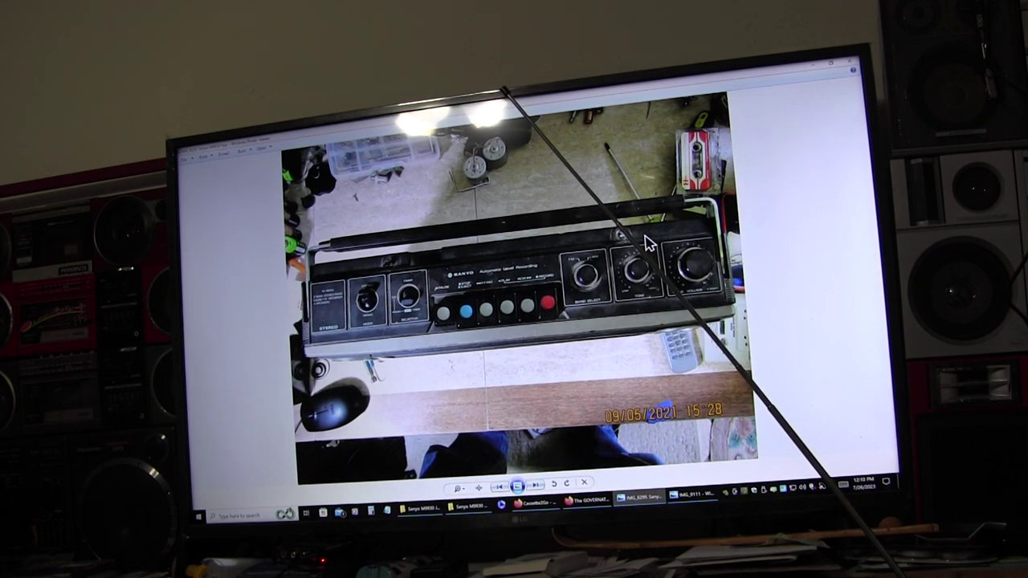
pyautogui.click(536, 486)
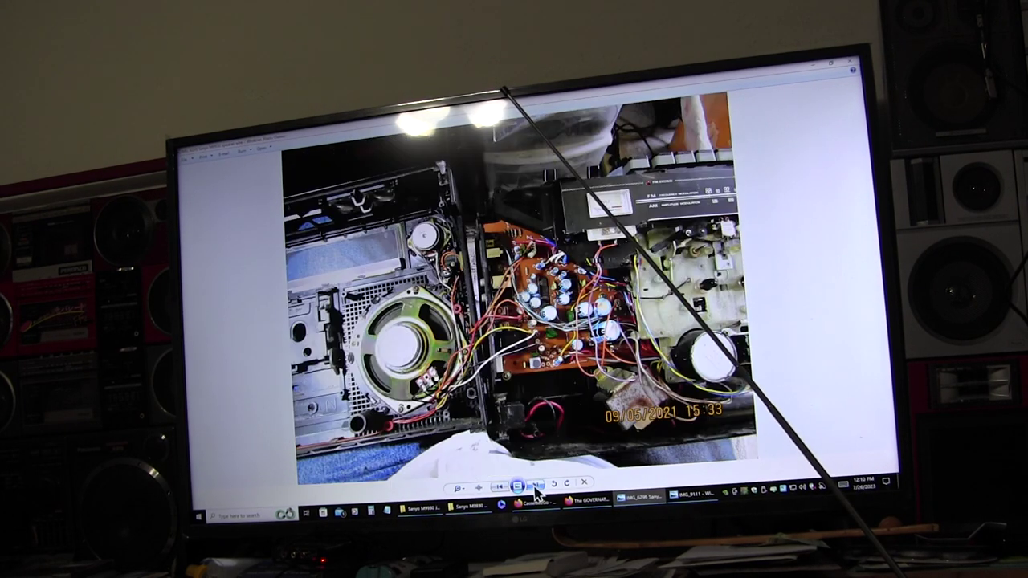
pyautogui.click(536, 486)
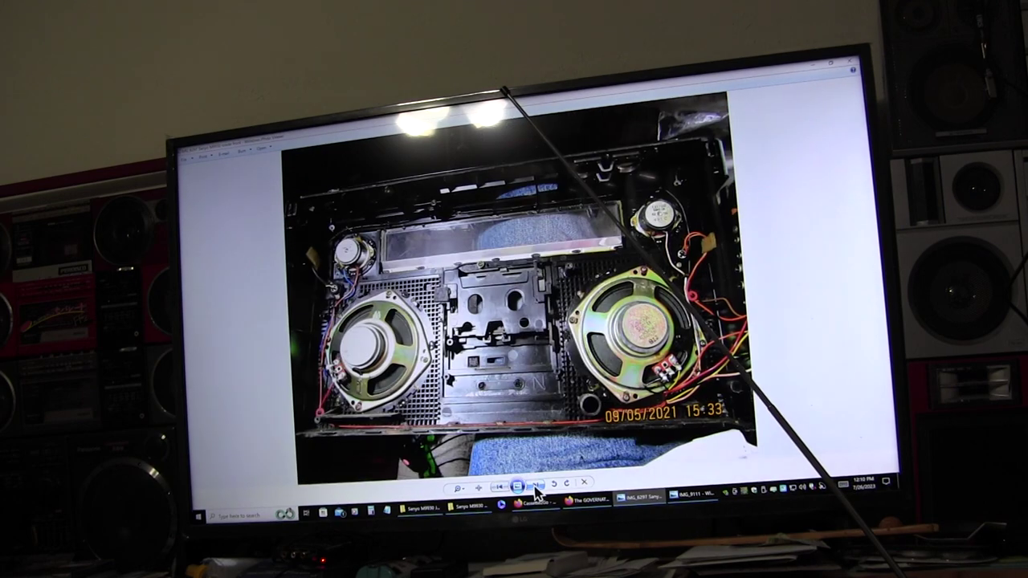
pyautogui.click(535, 486)
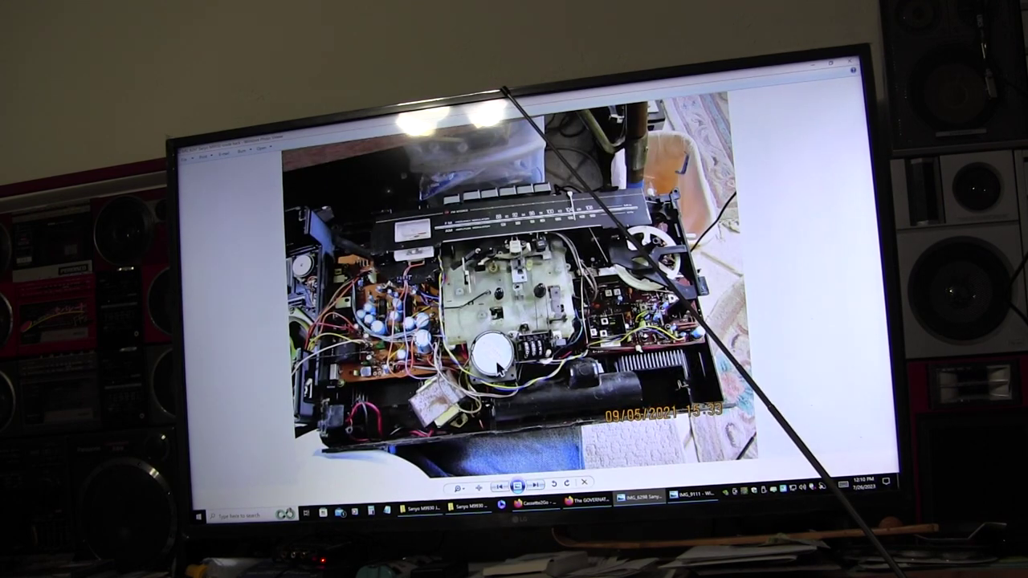
pyautogui.scroll(3, 498, 366)
pyautogui.scroll(2, 521, 367)
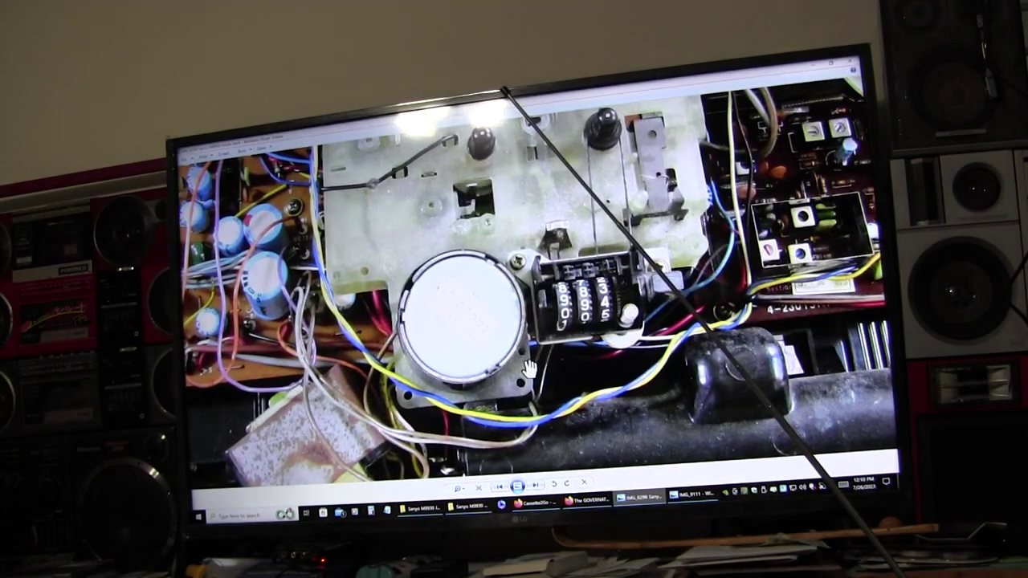
pyautogui.scroll(1, 529, 369)
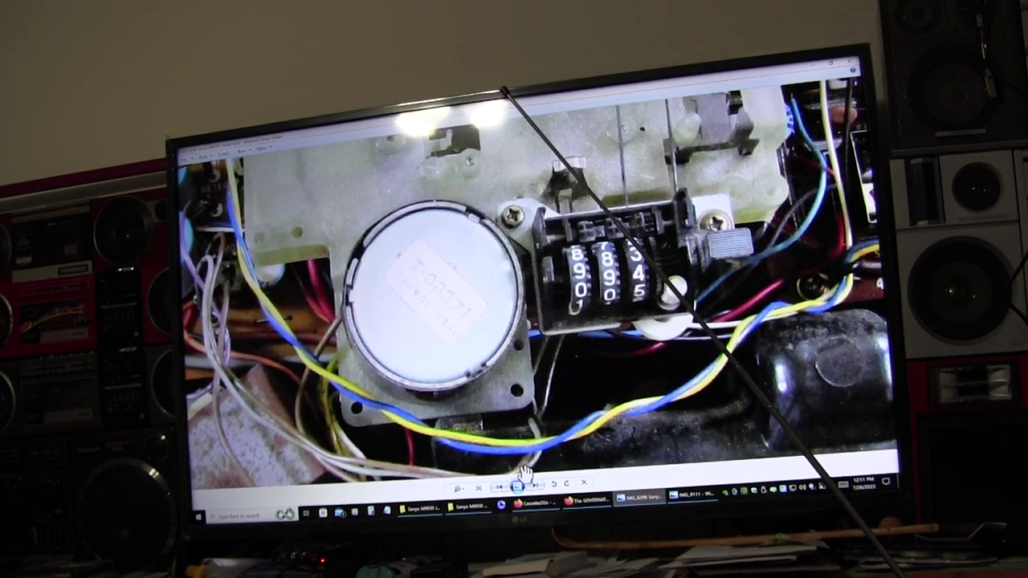
# - Browse the circuit board, cassette mechanism and belt-and-ruler photos, panning down the tape mechanism shot
pyautogui.click(536, 488)
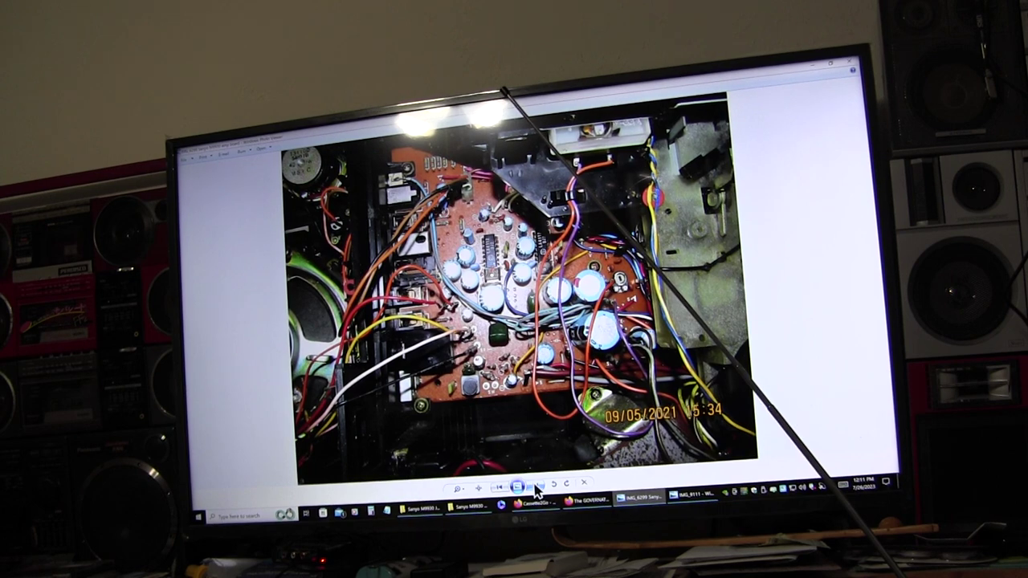
pyautogui.click(537, 488)
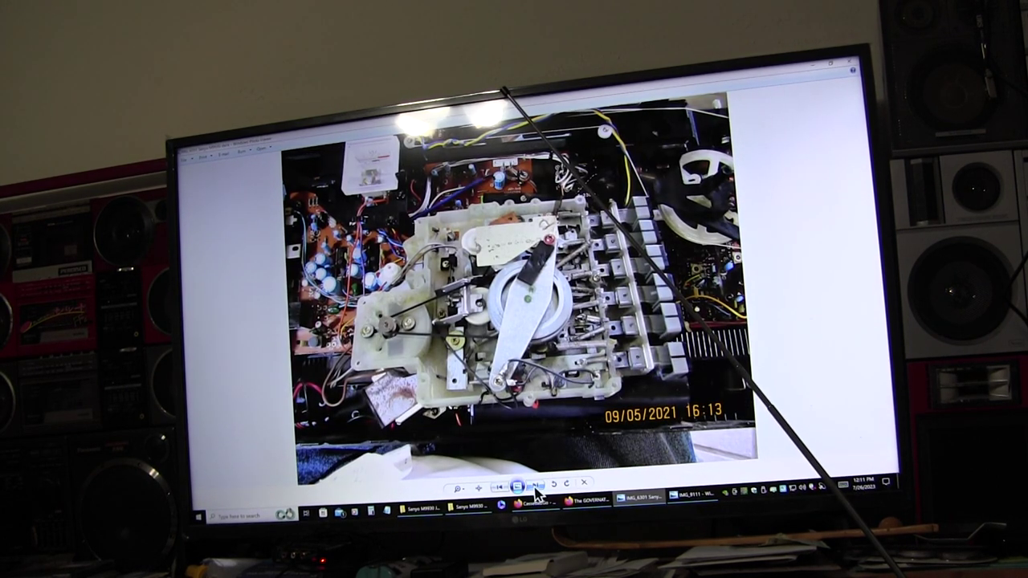
pyautogui.click(537, 488)
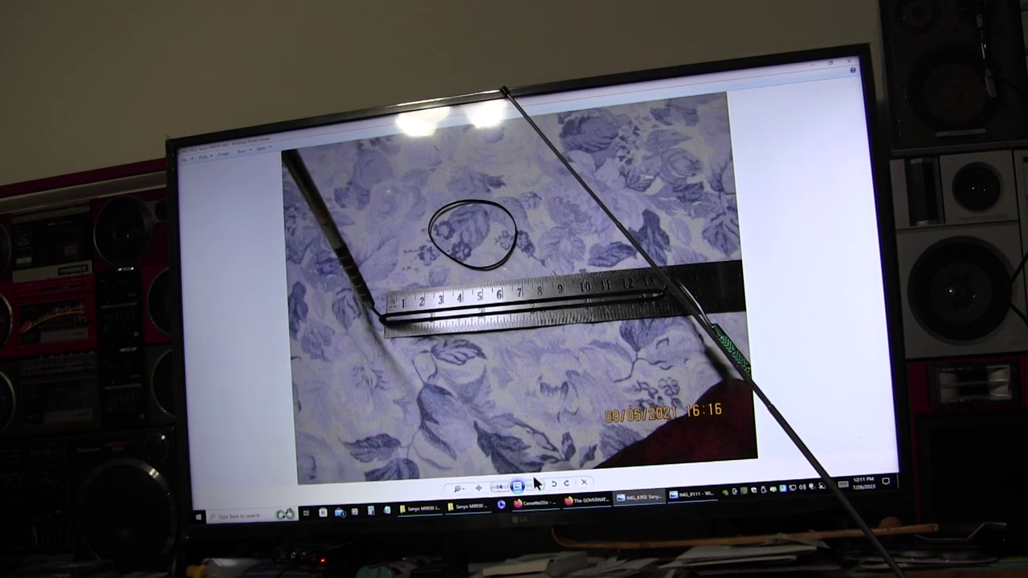
pyautogui.click(537, 488)
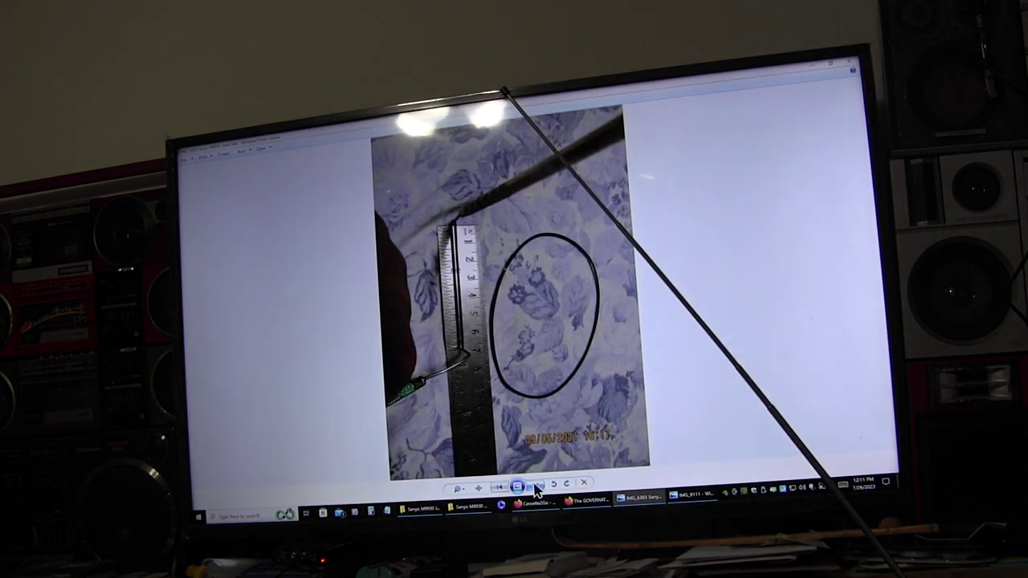
pyautogui.scroll(3, 478, 344)
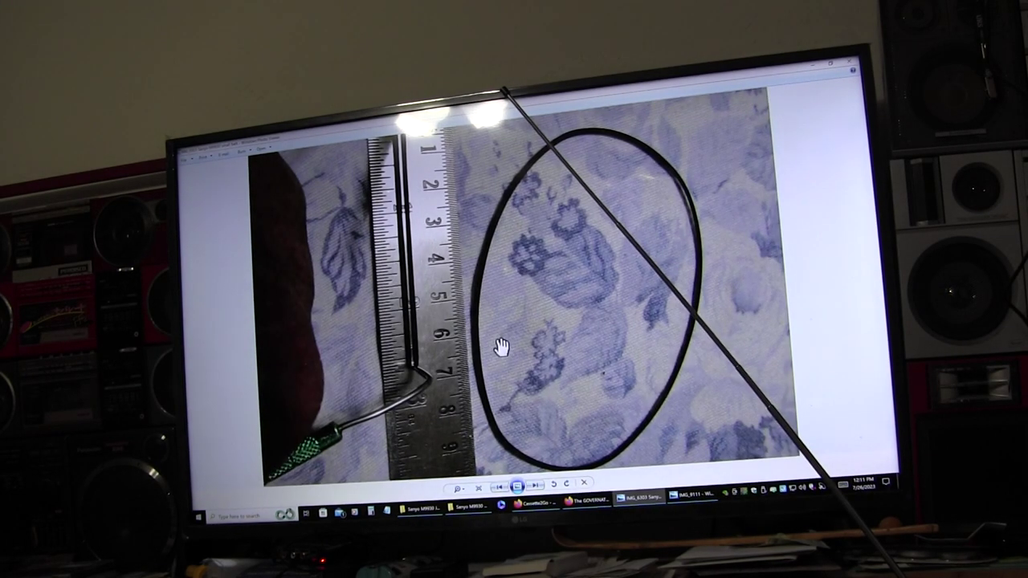
pyautogui.click(535, 486)
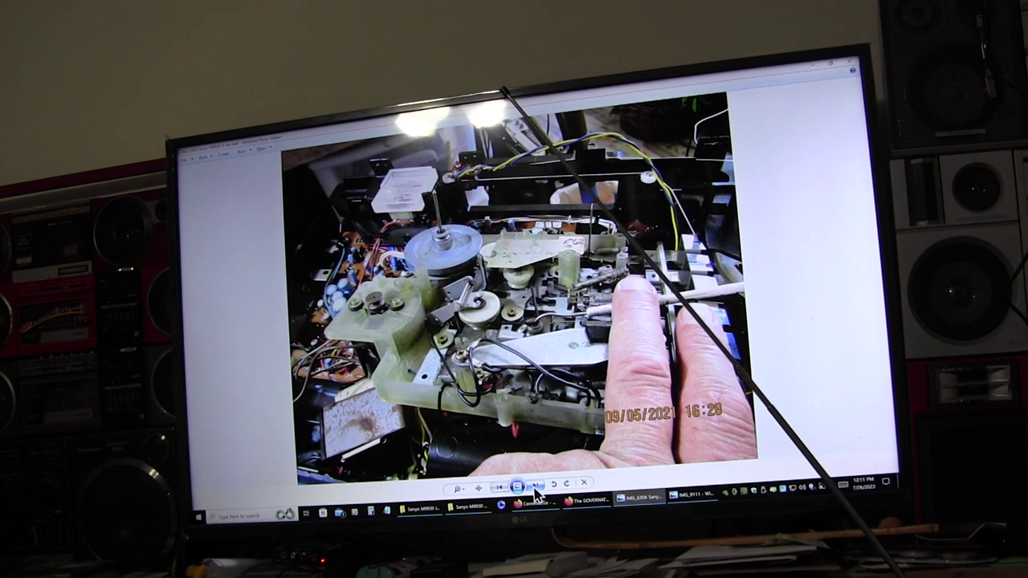
pyautogui.scroll(2, 526, 333)
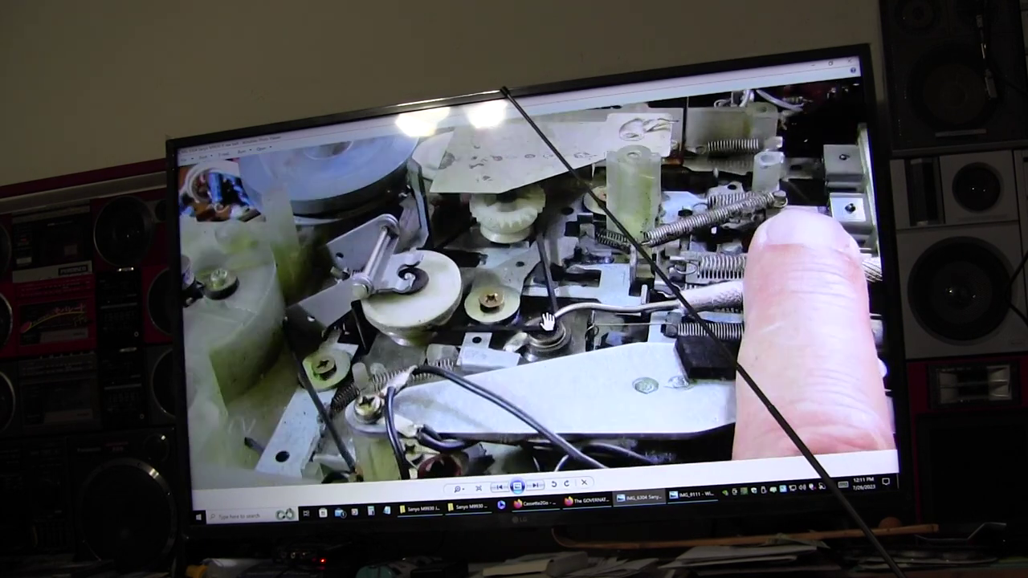
pyautogui.scroll(2, 527, 334)
pyautogui.moveTo(592, 265); pyautogui.dragTo(592, 300)
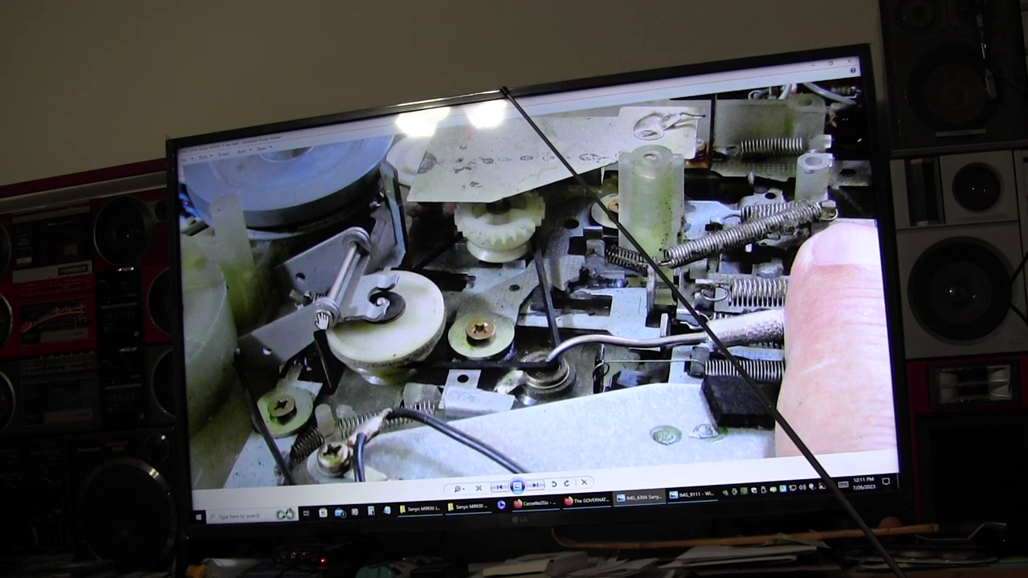
# - Continue past the 16:36 circuit board photos and cleaning-supplies workbench to the two-boombox photo
pyautogui.click(535, 487)
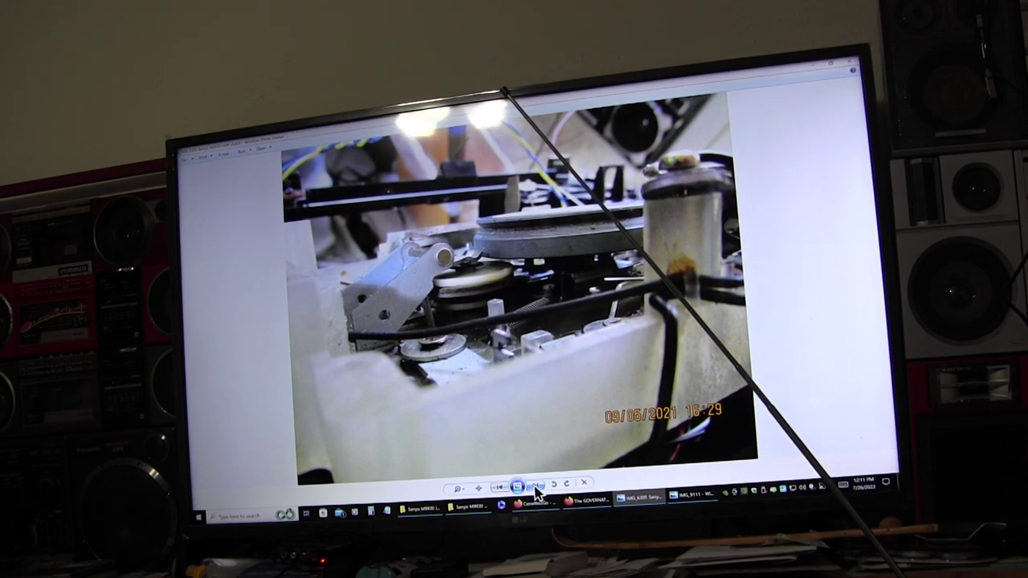
pyautogui.click(536, 487)
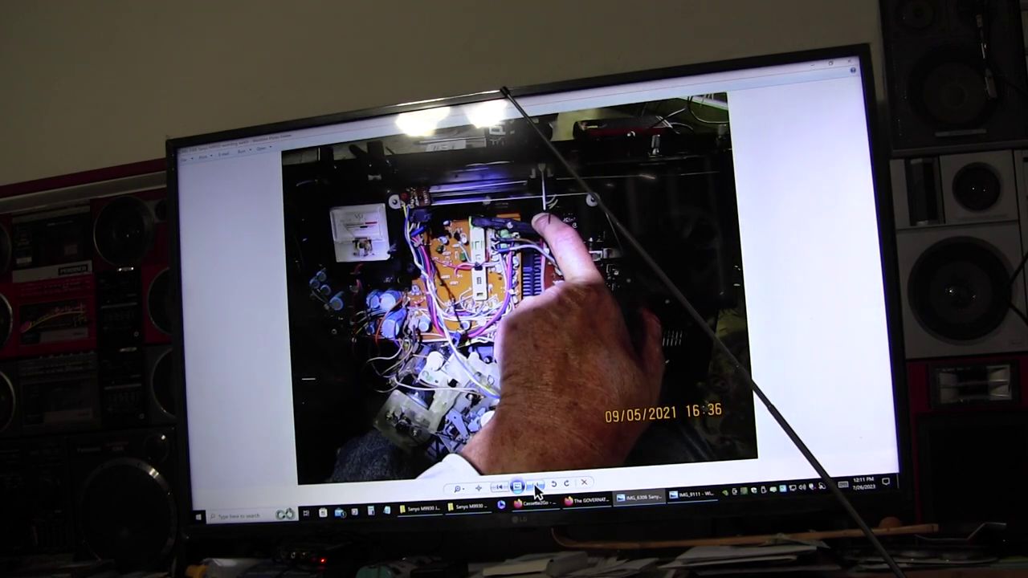
pyautogui.click(536, 487)
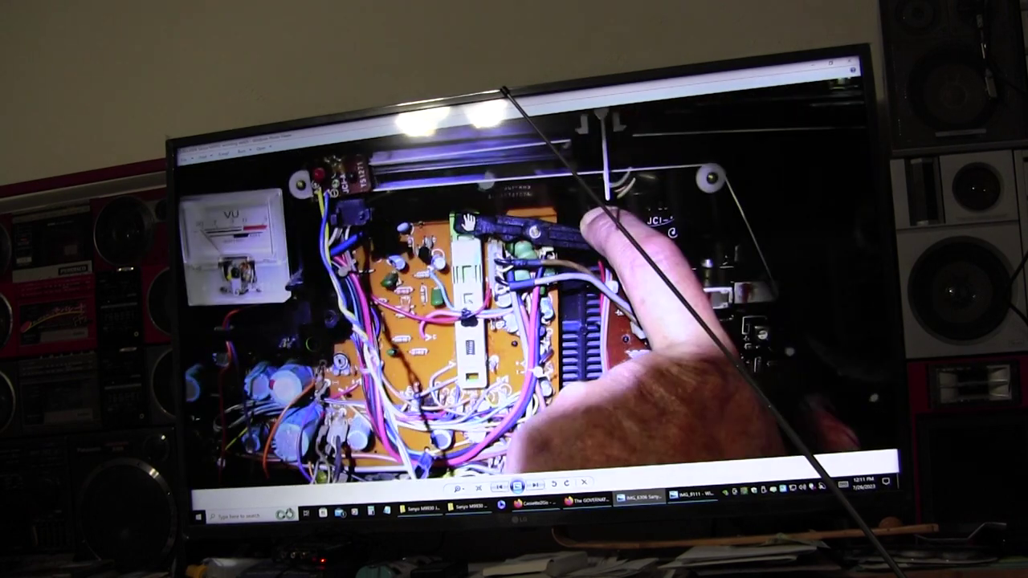
pyautogui.click(538, 488)
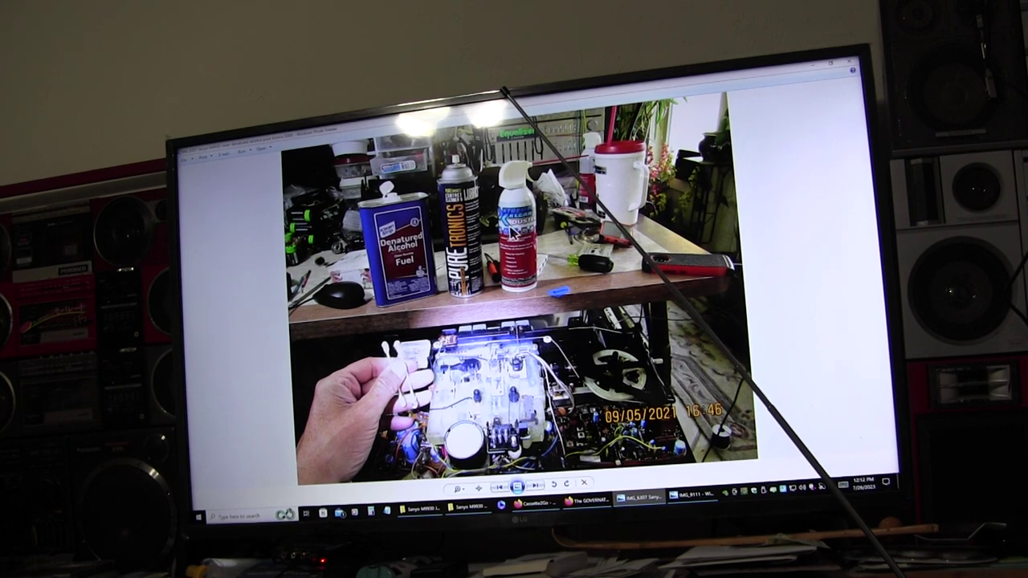
pyautogui.click(538, 487)
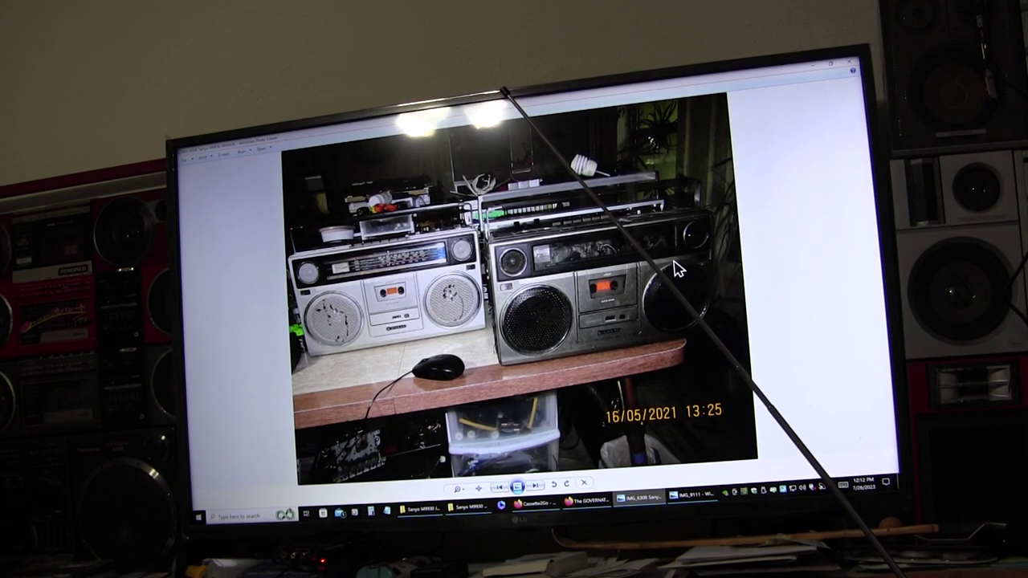
# - Page past the opened and side-by-side boombox photos to the black-and-white stairway portrait
pyautogui.click(539, 488)
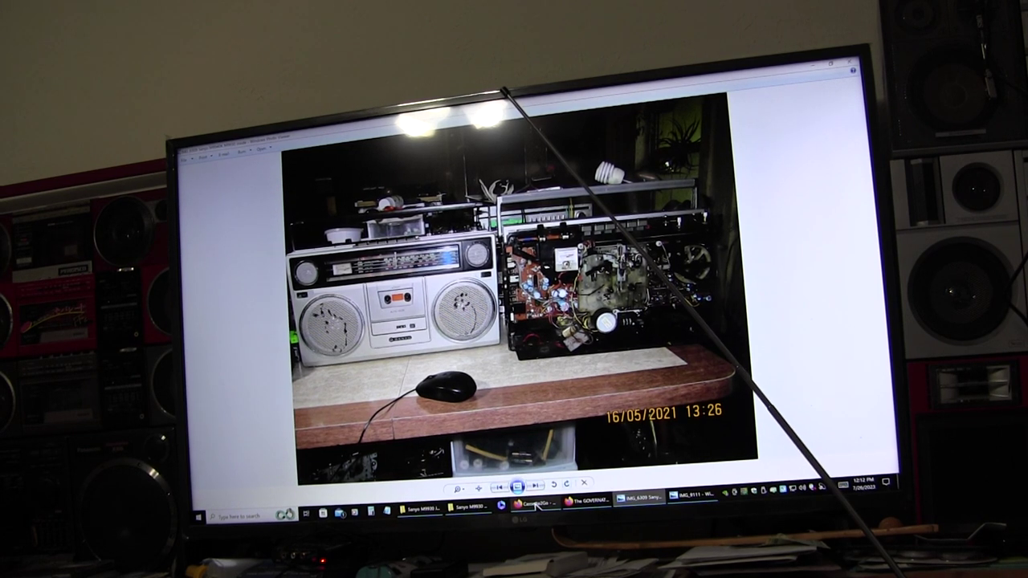
pyautogui.click(538, 487)
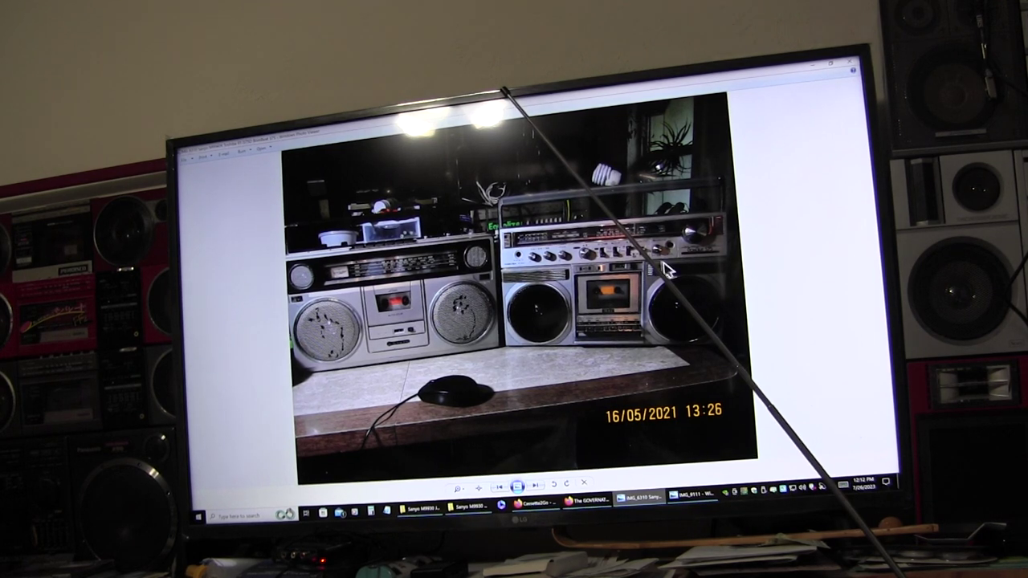
pyautogui.click(535, 488)
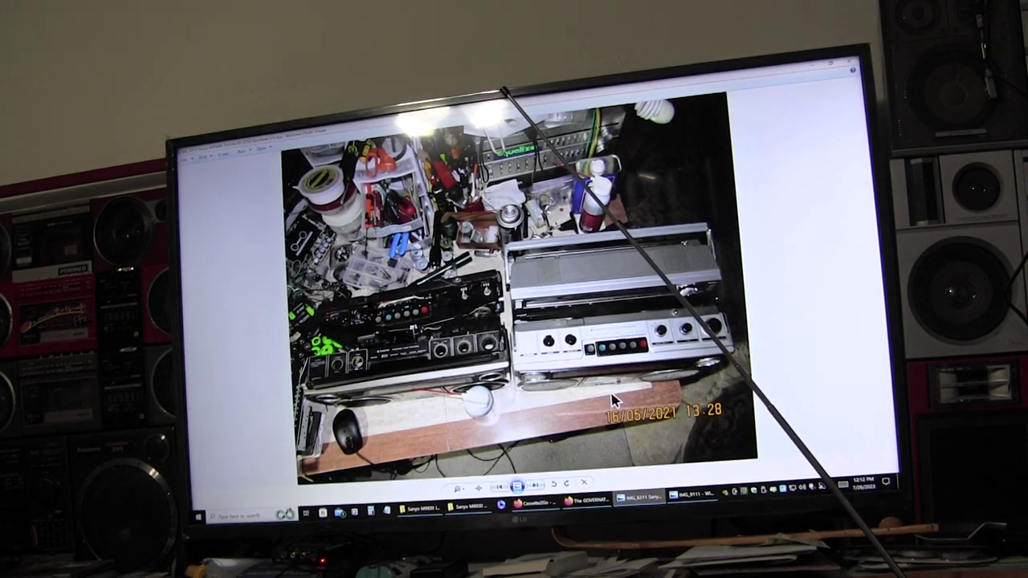
pyautogui.click(535, 488)
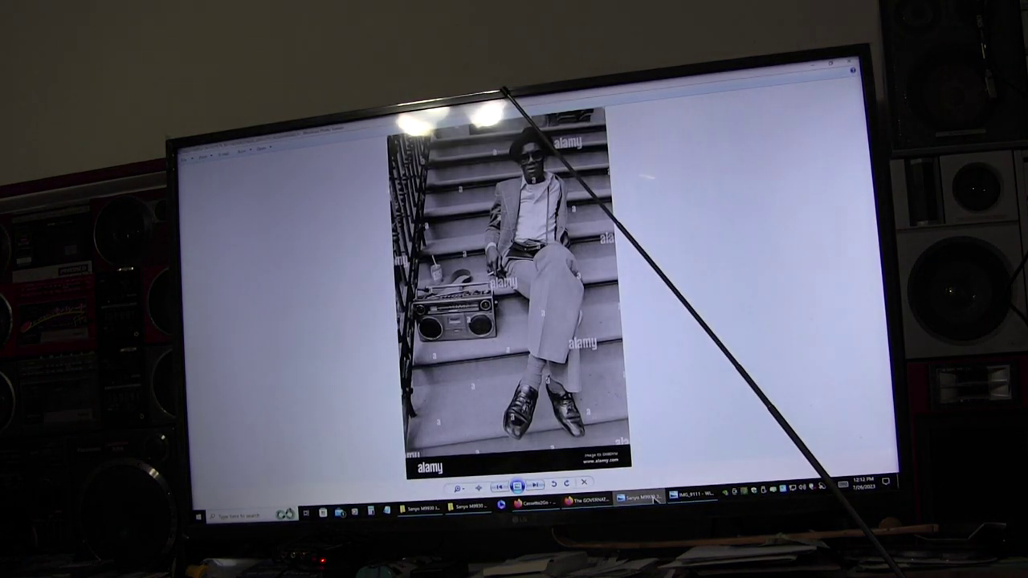
# - Browse the exposed chassis, darker 17:56 chassis and 19:02 tape mechanism photos
pyautogui.click(535, 486)
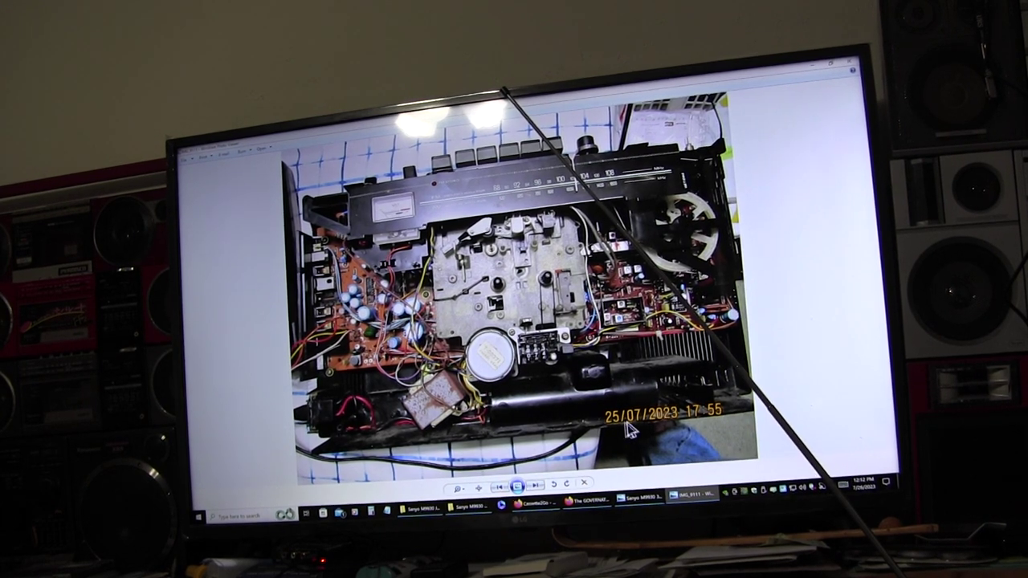
pyautogui.click(536, 487)
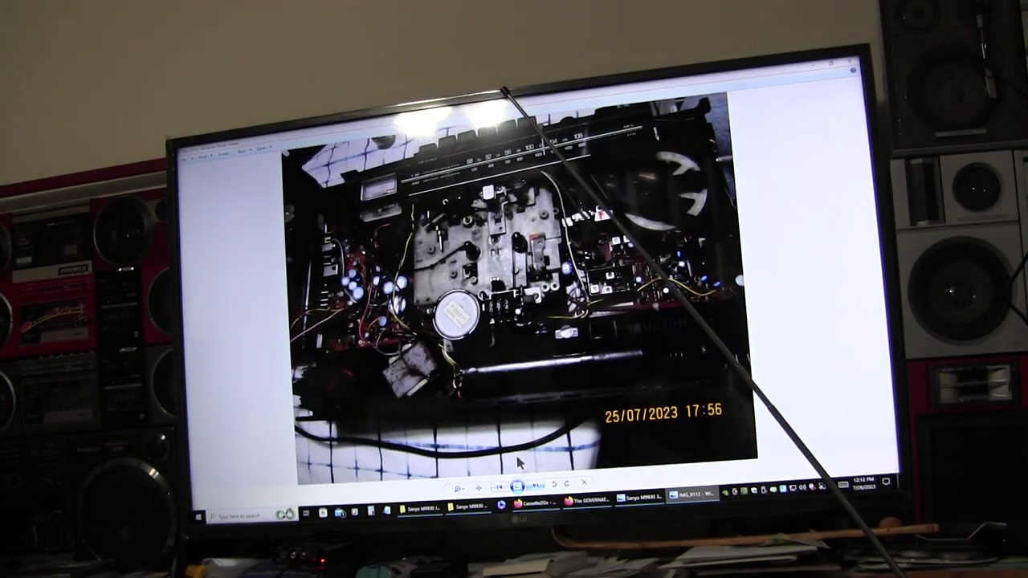
pyautogui.scroll(2, 518, 463)
pyautogui.scroll(2, 538, 463)
pyautogui.scroll(2, 562, 461)
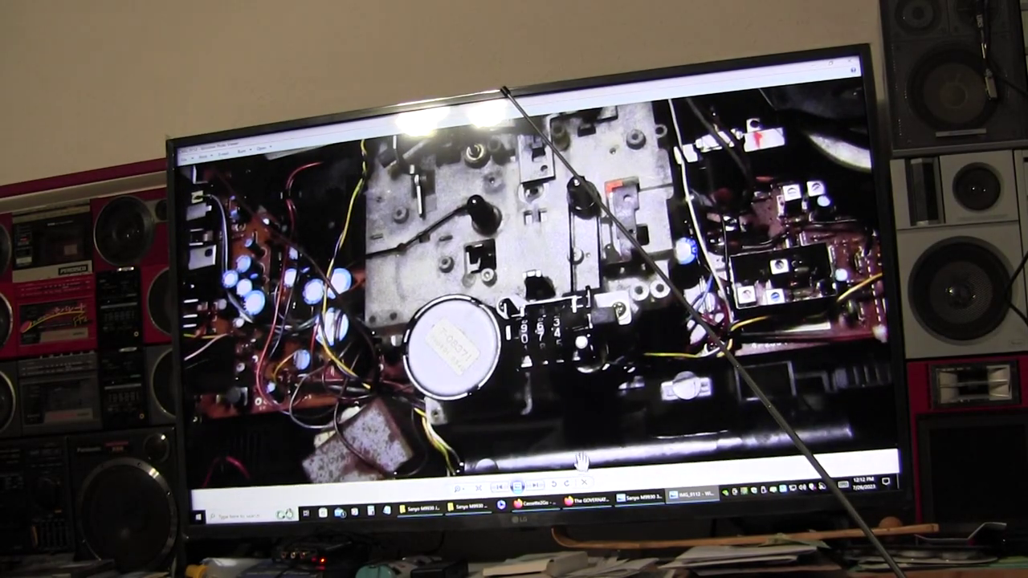
pyautogui.click(540, 490)
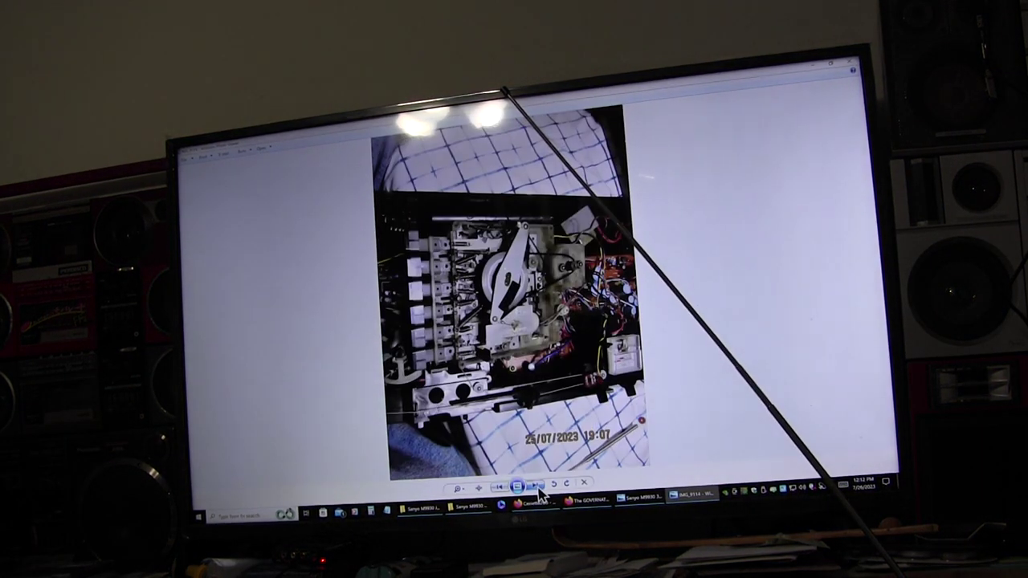
pyautogui.click(539, 493)
# - Go past the speaker panel, dismantled-parts overview and 20:55 cassette deck to the 17:55 chassis close-up
pyautogui.click(539, 492)
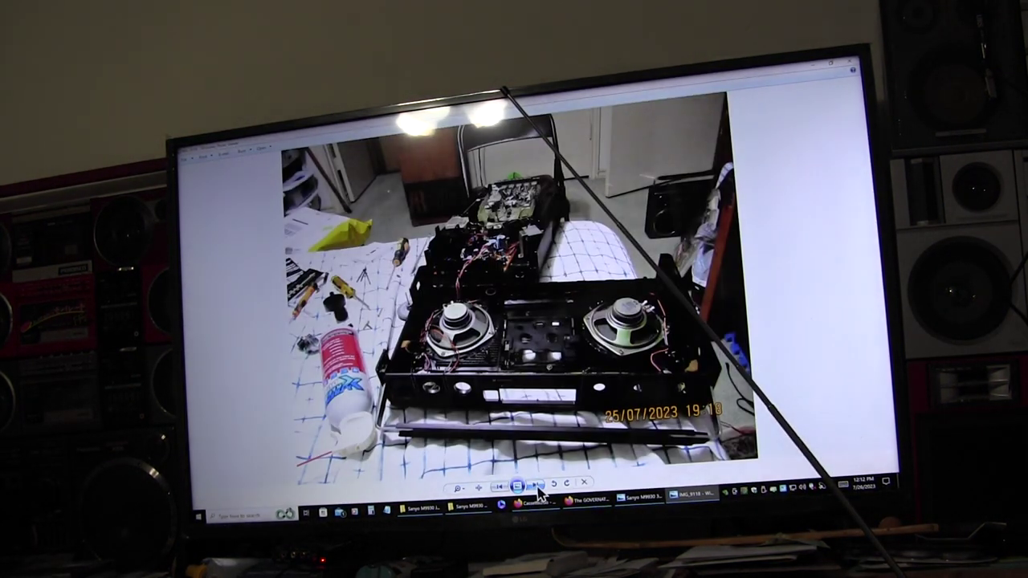
pyautogui.click(539, 492)
pyautogui.click(539, 493)
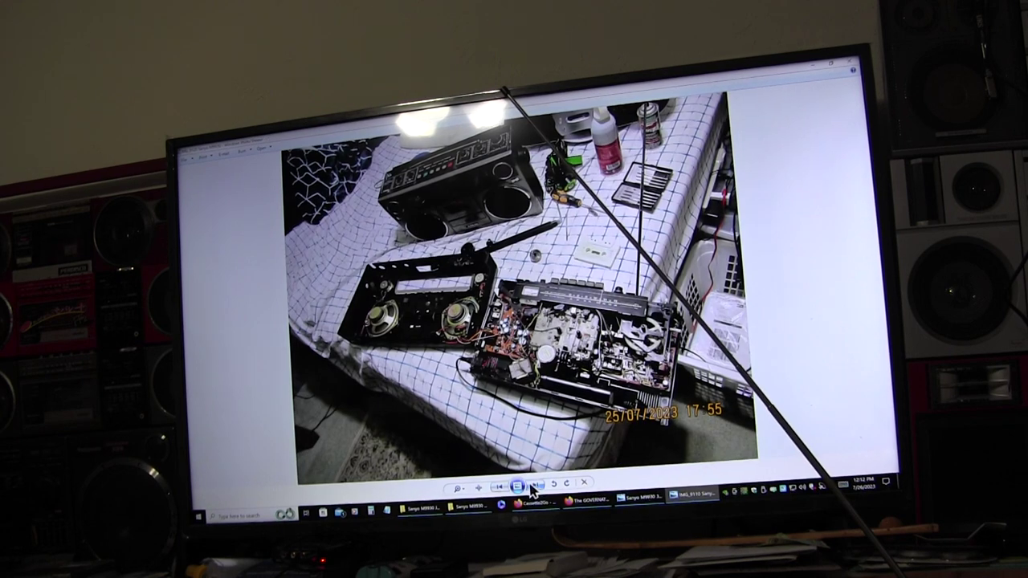
pyautogui.click(500, 490)
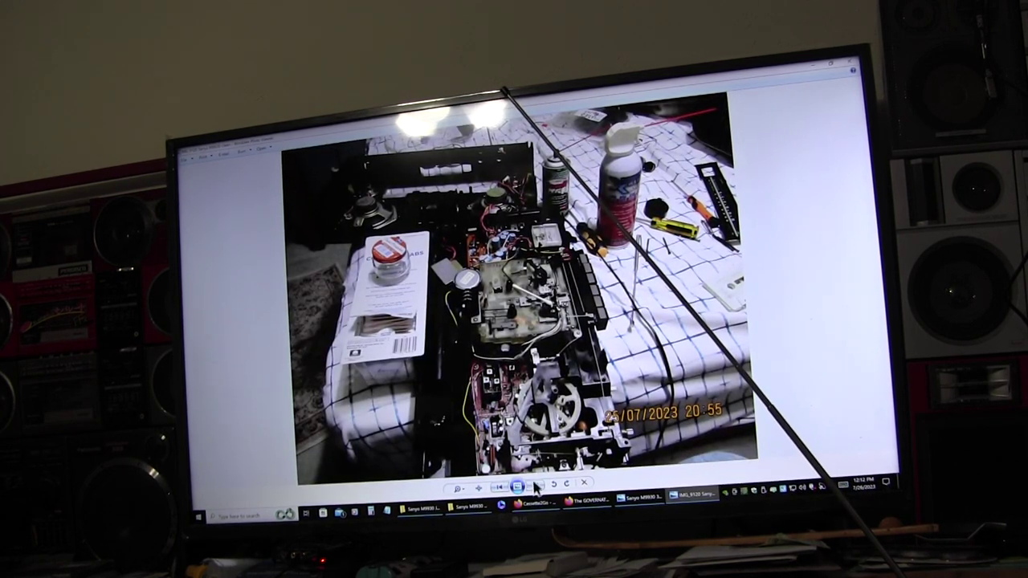
pyautogui.click(532, 486)
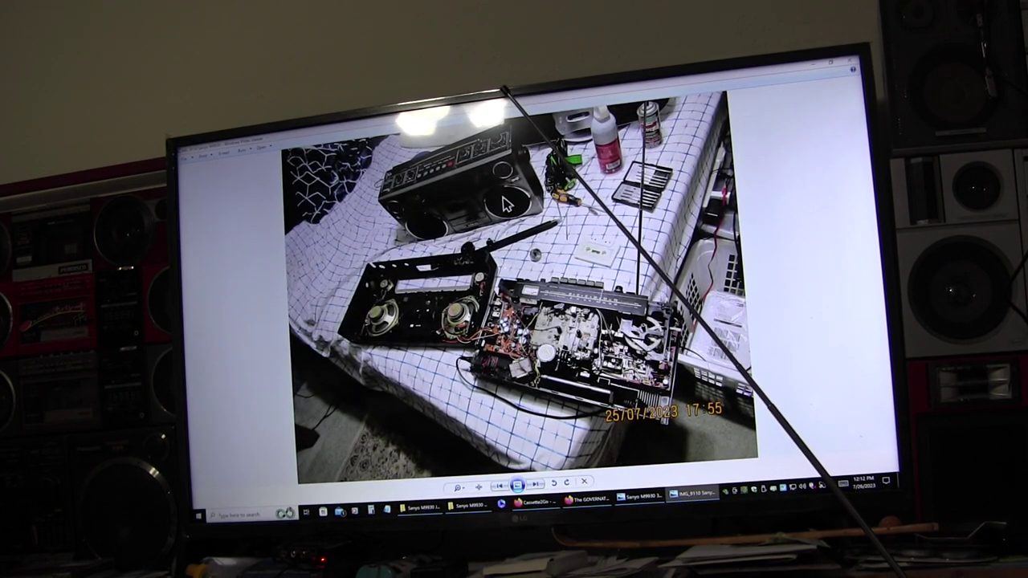
pyautogui.scroll(2, 505, 203)
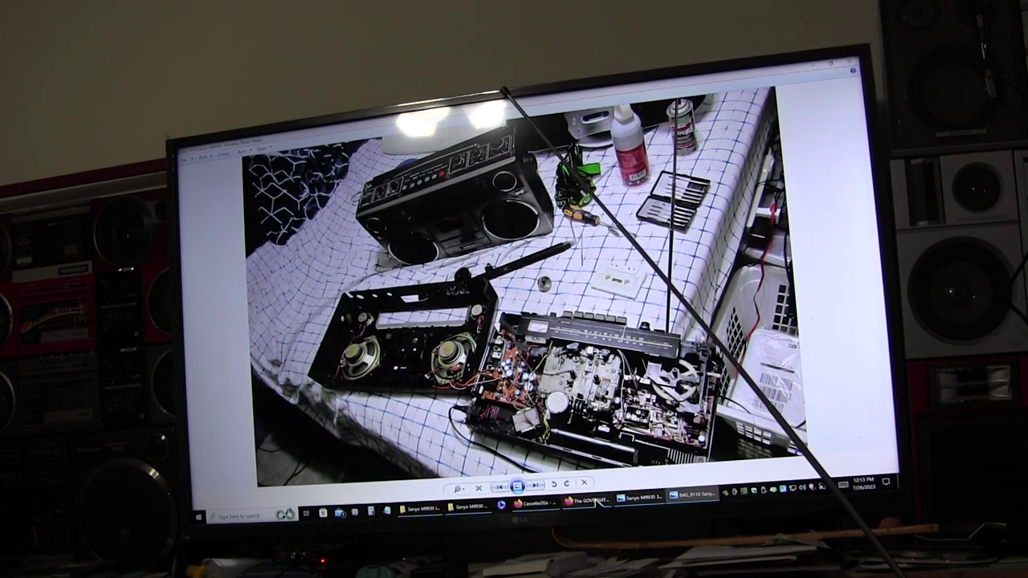
pyautogui.click(538, 491)
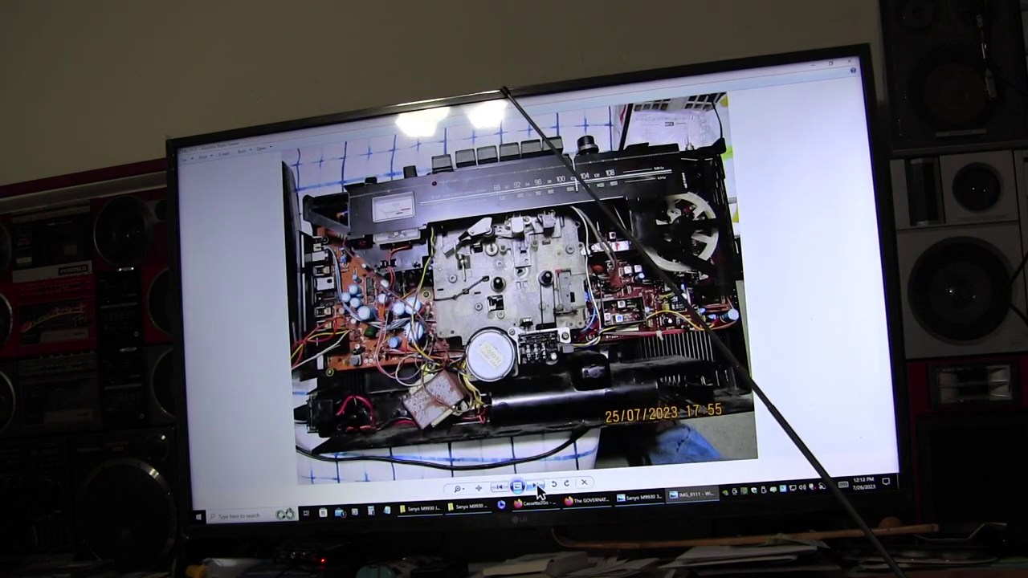
pyautogui.scroll(2, 521, 498)
pyautogui.scroll(-2, 520, 498)
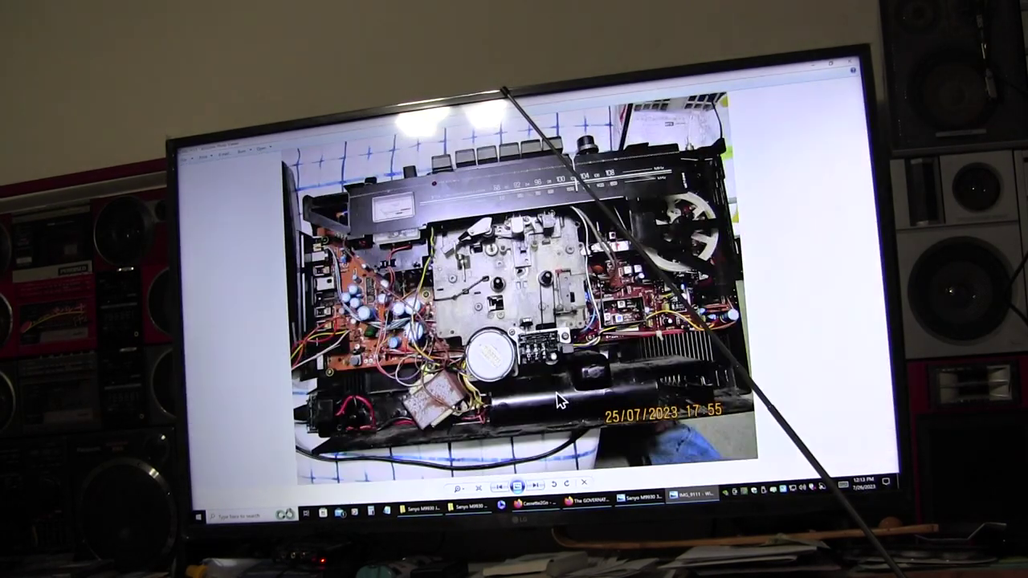
# - Page through the darker, top-down and tape mechanism photos and hand-held motor shot to the belt-and-ruler photo
pyautogui.click(537, 492)
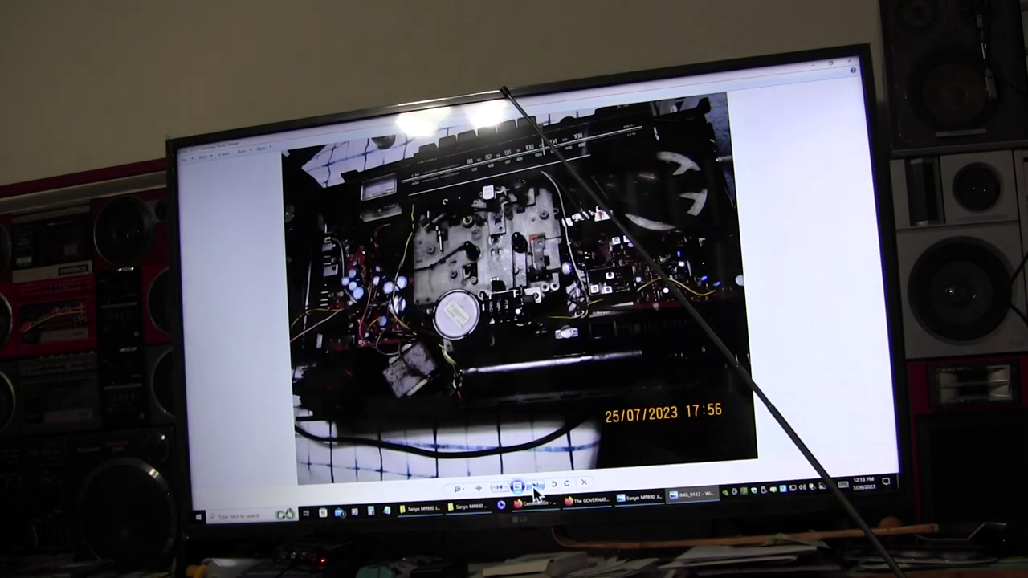
pyautogui.click(537, 492)
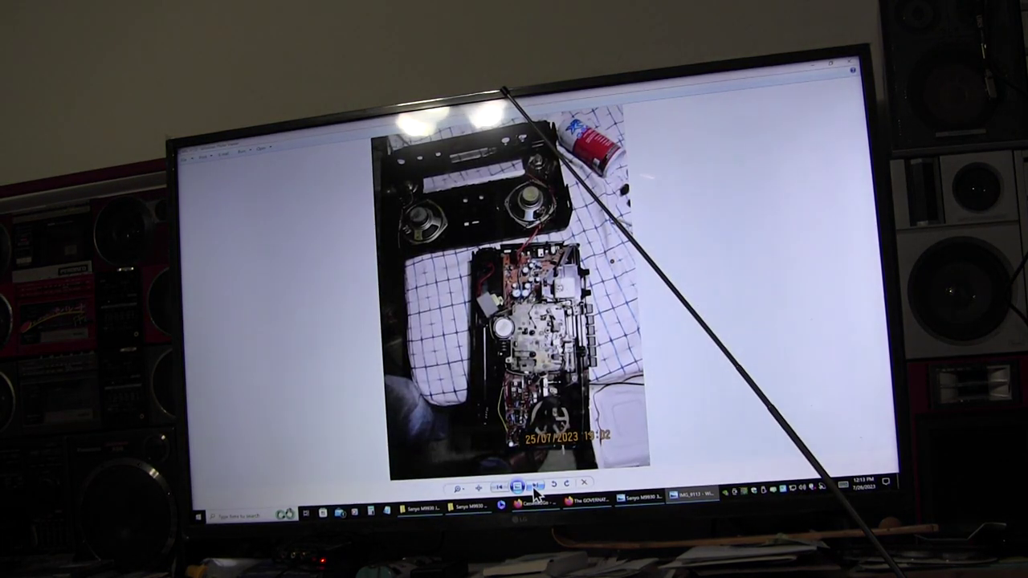
pyautogui.click(537, 492)
pyautogui.scroll(3, 524, 395)
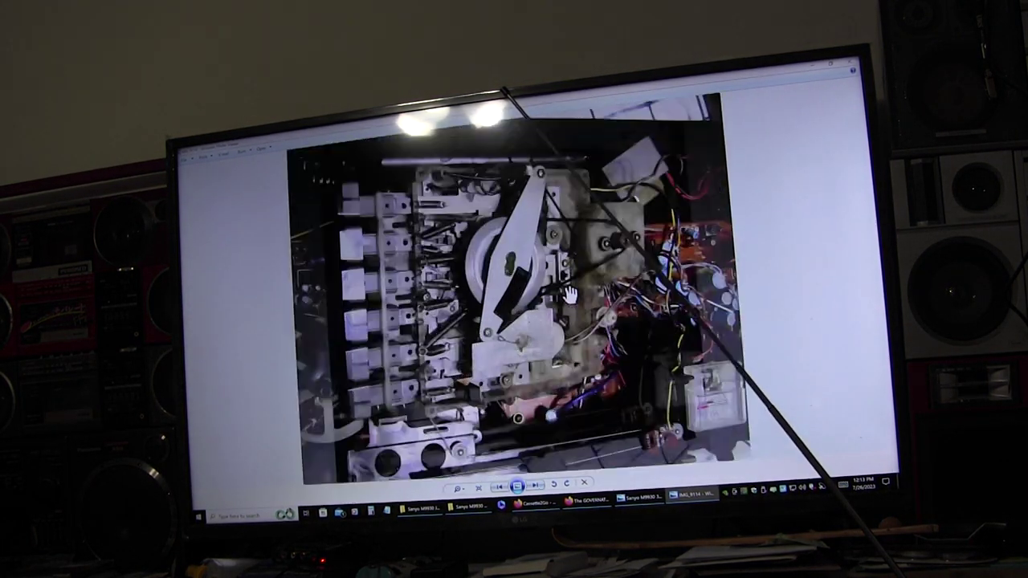
pyautogui.scroll(2, 524, 395)
pyautogui.scroll(2, 667, 293)
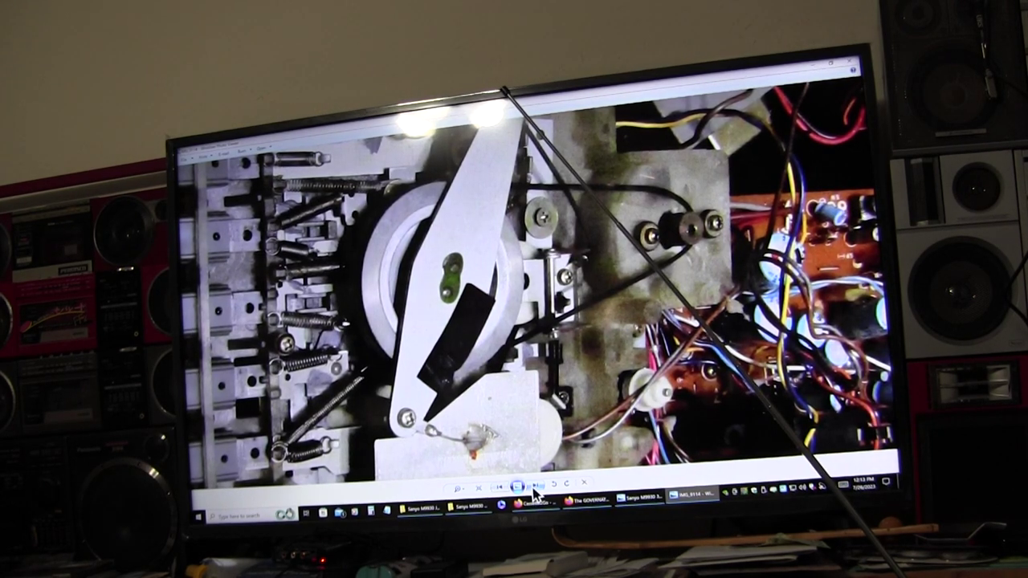
pyautogui.press('Right')
pyautogui.scroll(3, 483, 269)
pyautogui.scroll(2, 483, 269)
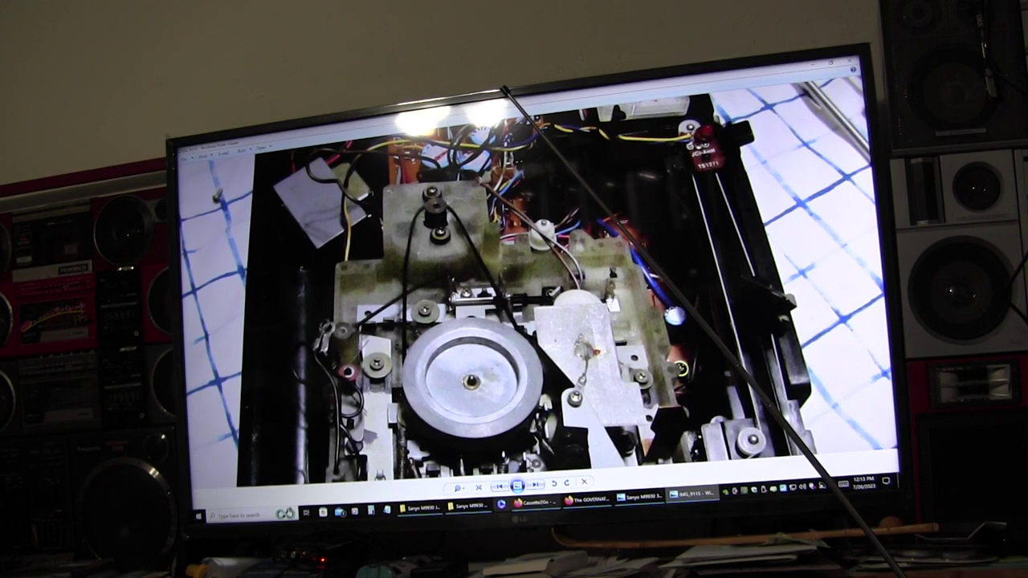
pyautogui.click(543, 487)
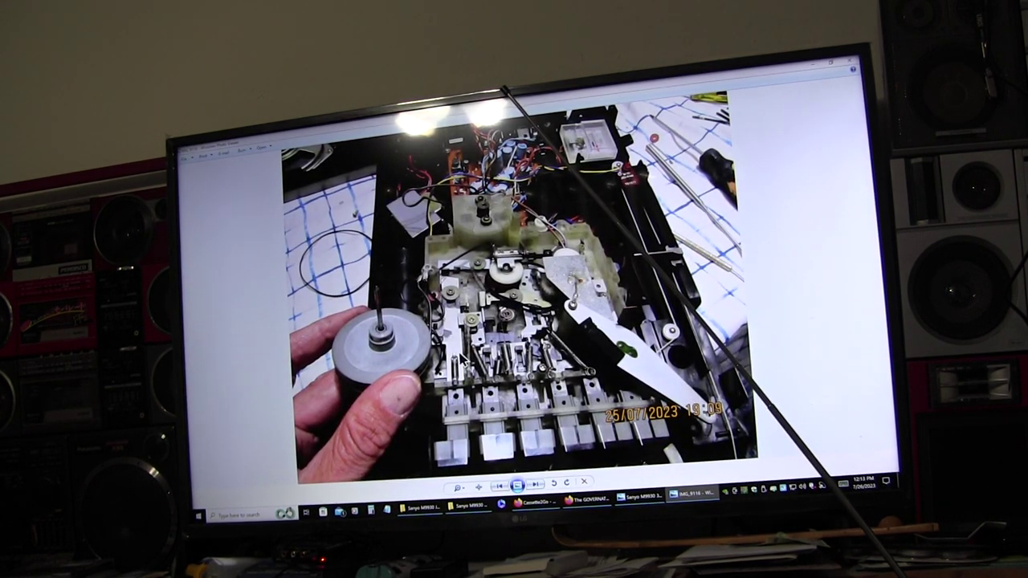
pyautogui.scroll(2, 508, 320)
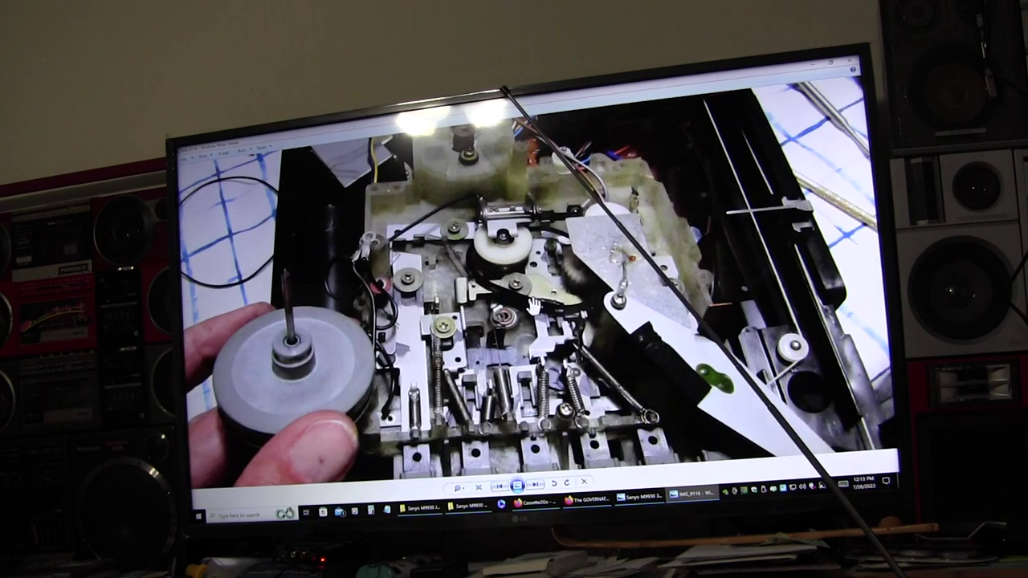
pyautogui.click(539, 492)
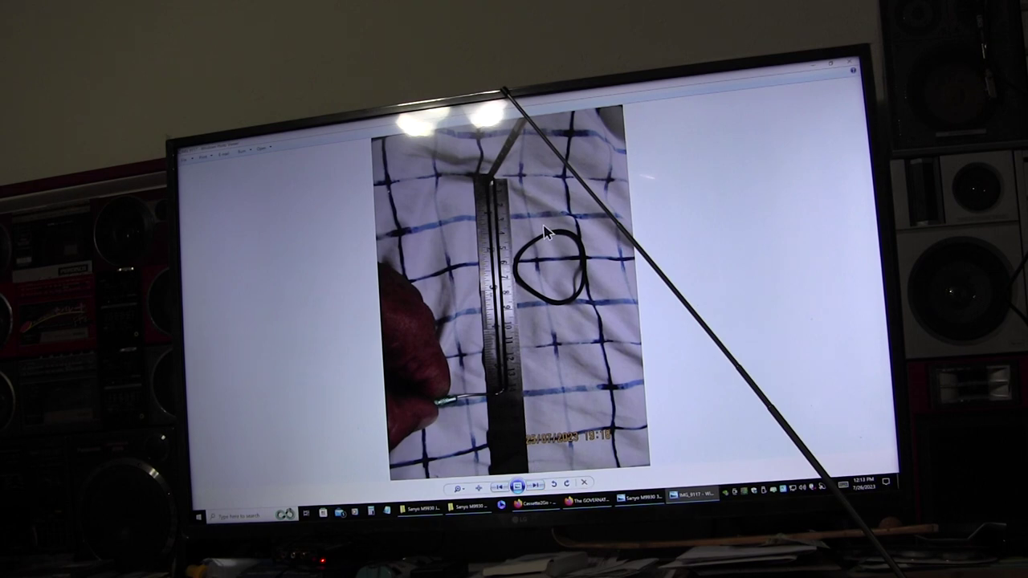
pyautogui.scroll(2, 545, 232)
pyautogui.scroll(-1, 647, 330)
pyautogui.scroll(-1, 635, 369)
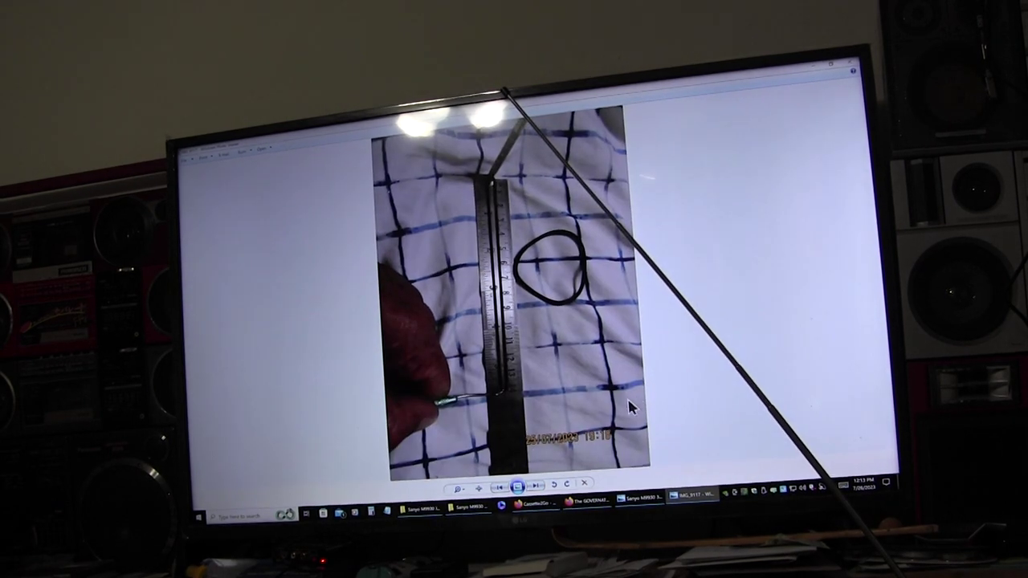
# - Go past the speaker-panel and belt-on-ruler photos to the 20:55 opened cassette deck shot
pyautogui.click(537, 487)
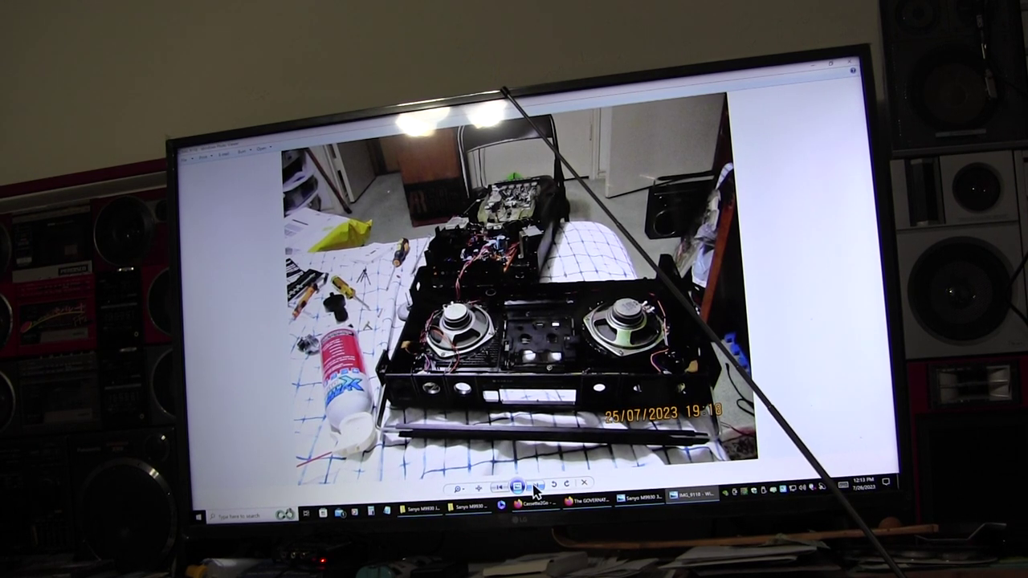
pyautogui.click(537, 490)
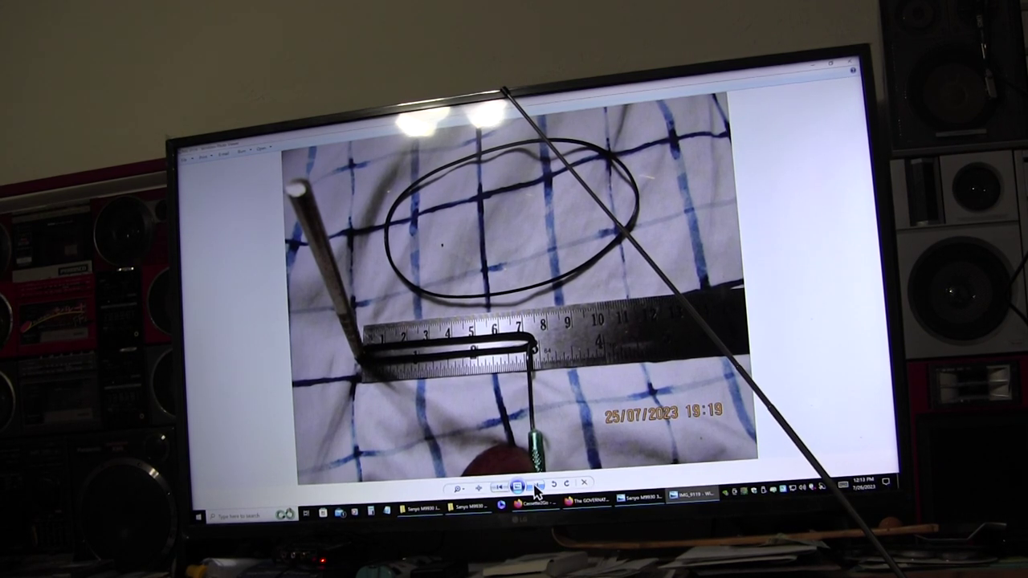
pyautogui.click(536, 490)
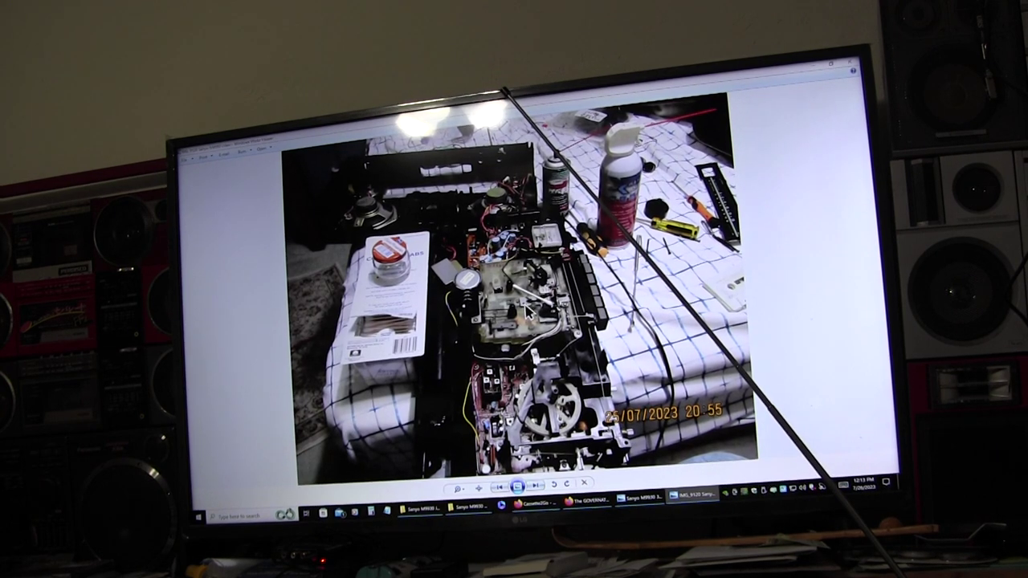
pyautogui.scroll(3, 575, 301)
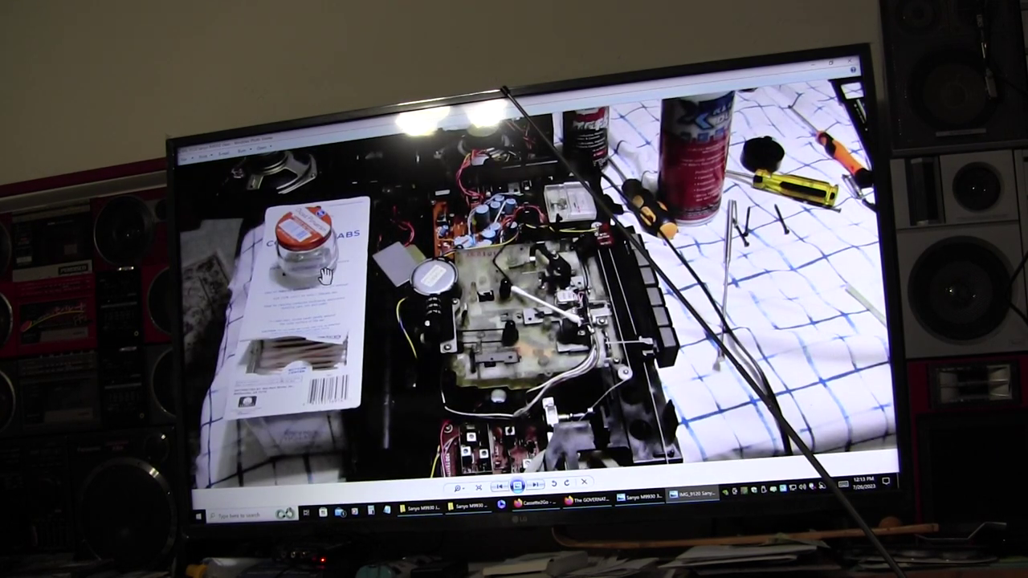
pyautogui.scroll(-3, 595, 277)
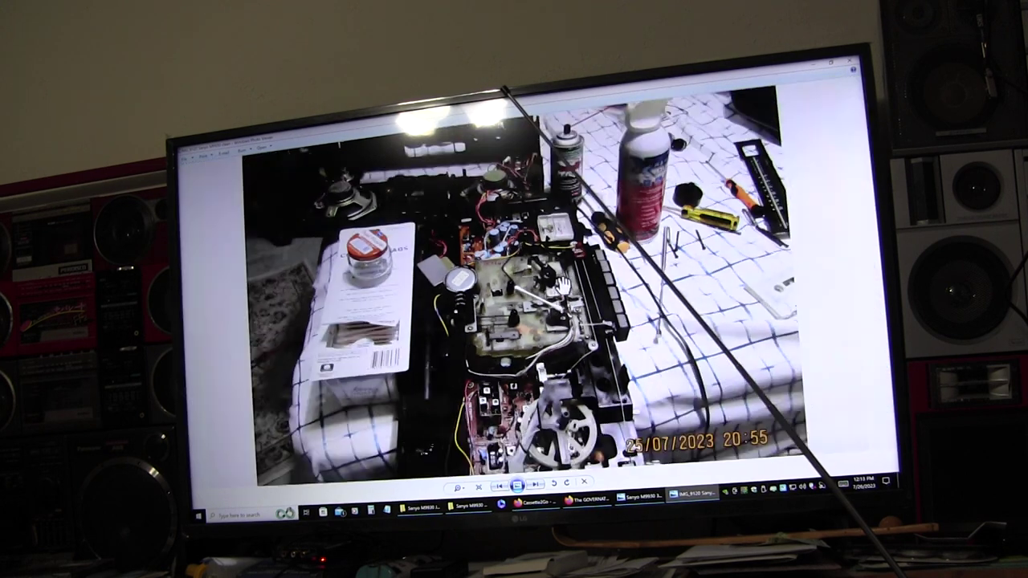